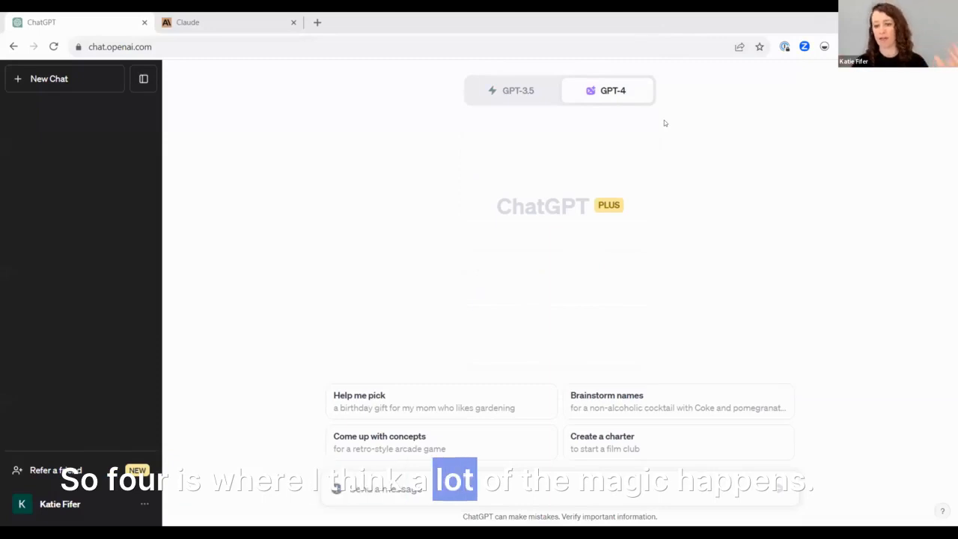
# Look through the GPT-4 model options and check the Plugins and Advanced data analysis toggles in the beta features settings
pyautogui.moveTo(627, 95)
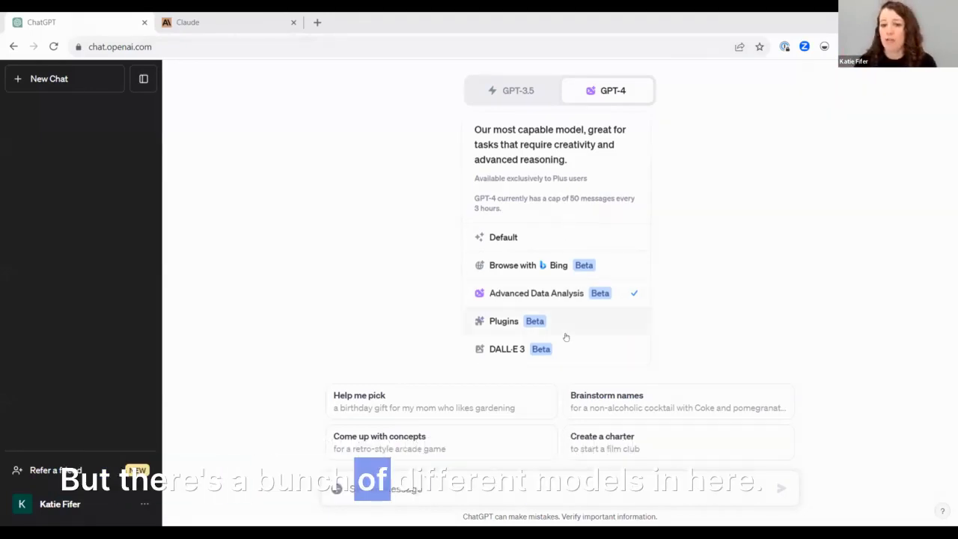
pyautogui.click(578, 237)
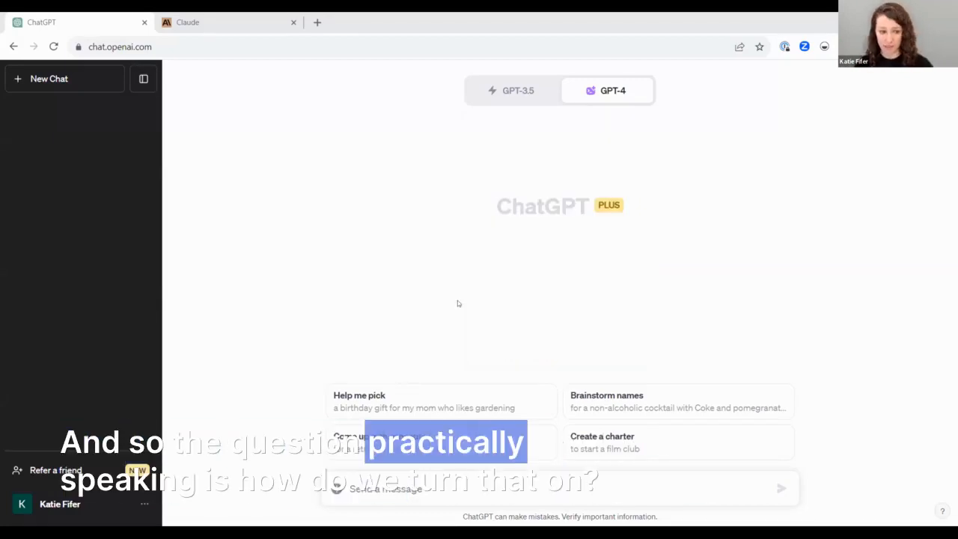
pyautogui.click(144, 506)
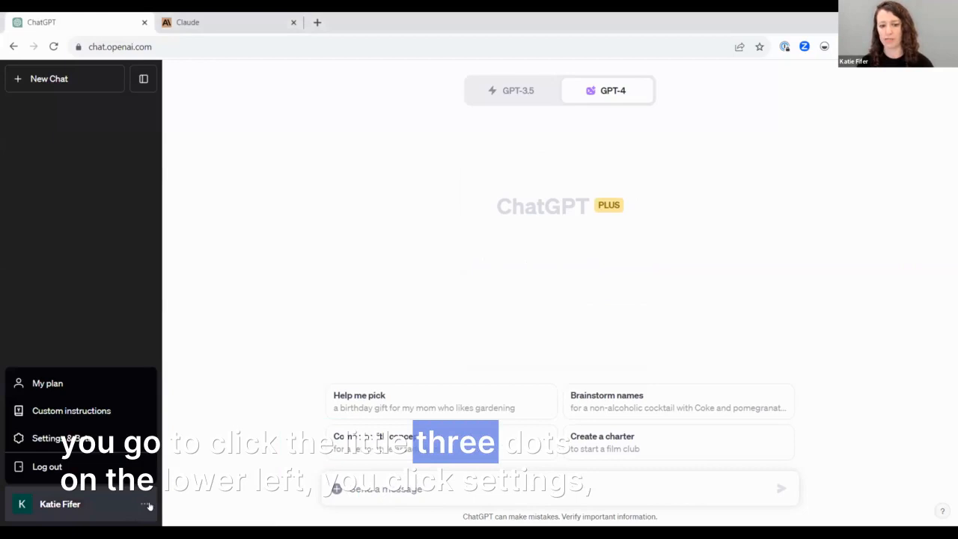
pyautogui.click(137, 438)
pyautogui.click(339, 264)
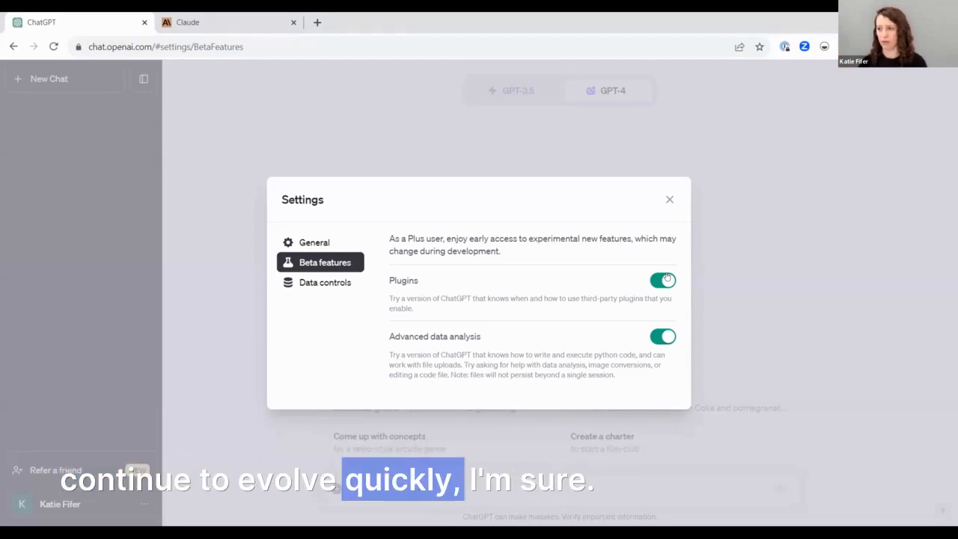
pyautogui.click(669, 200)
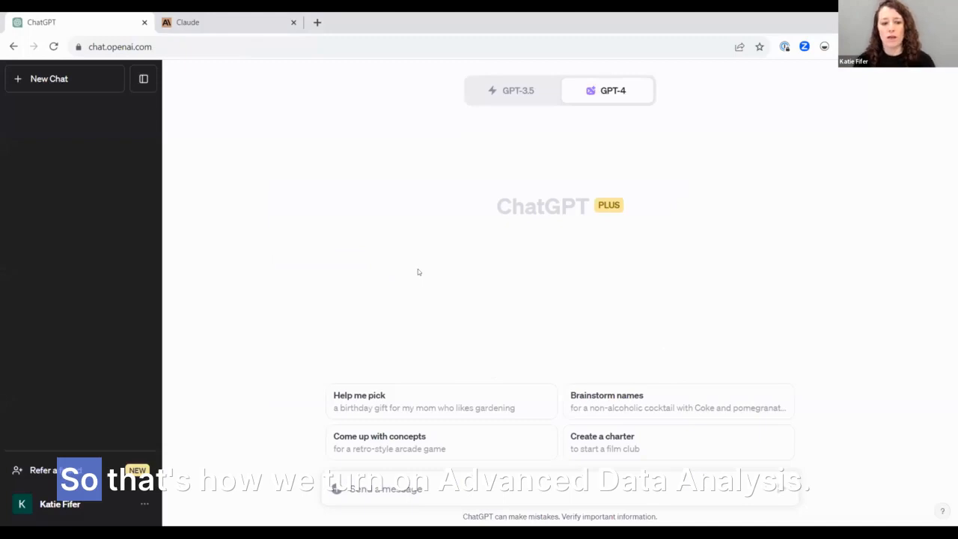
# Send the Relabel Data spreadsheet from the Demo Files folder, and follow up with "I'm concerned about inconsistent customer naming in this dataset"
pyautogui.moveTo(614, 99)
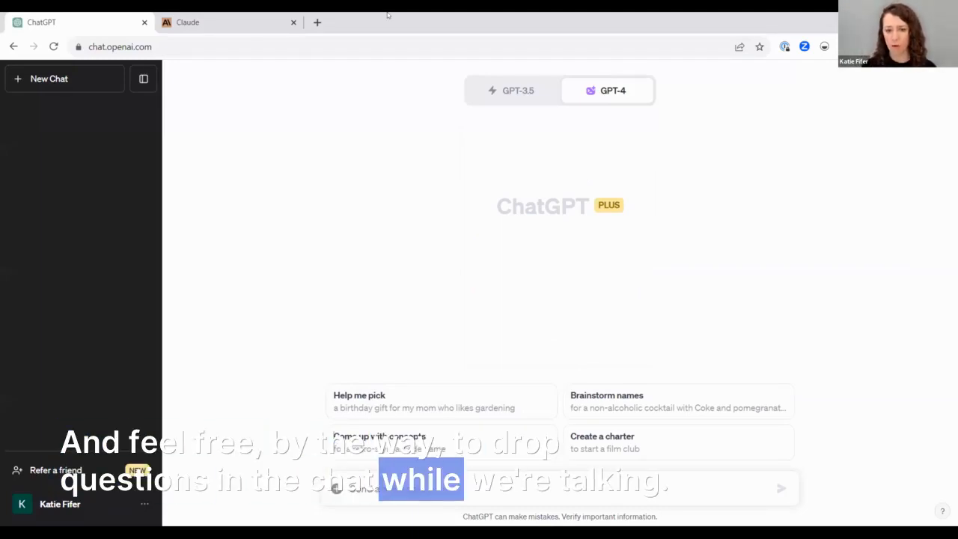
pyautogui.click(336, 488)
pyautogui.click(94, 228)
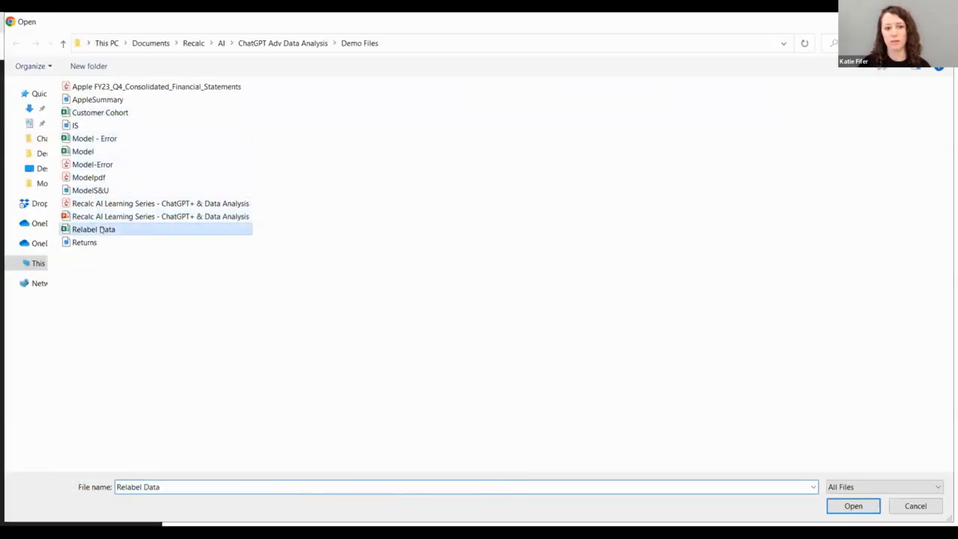
pyautogui.press('Return')
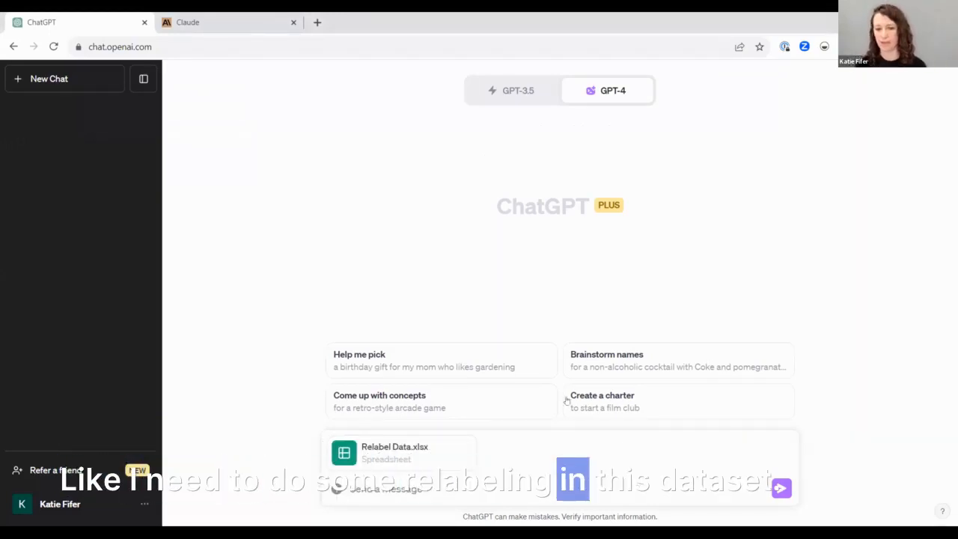
pyautogui.click(781, 488)
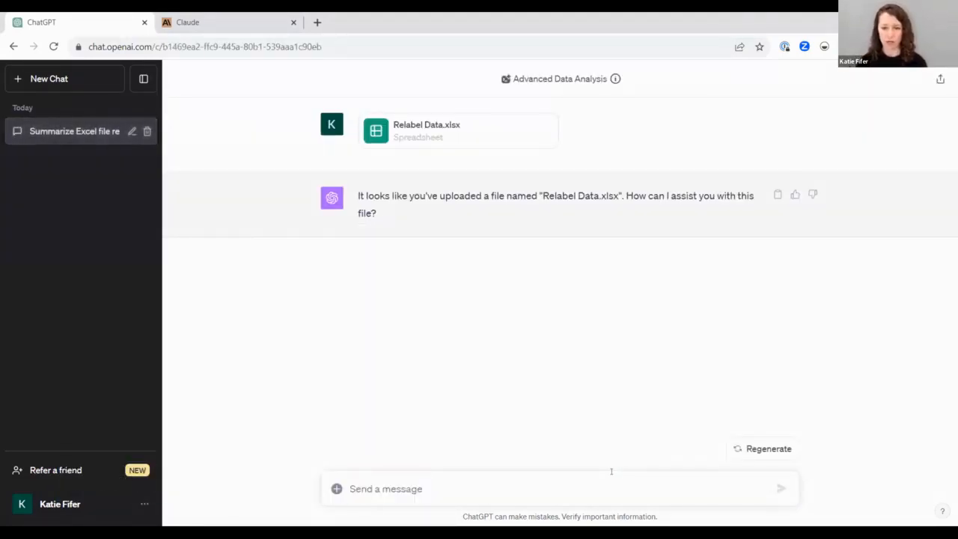
pyautogui.write("I'm concerned about inconsistent customer naming in this dataset")
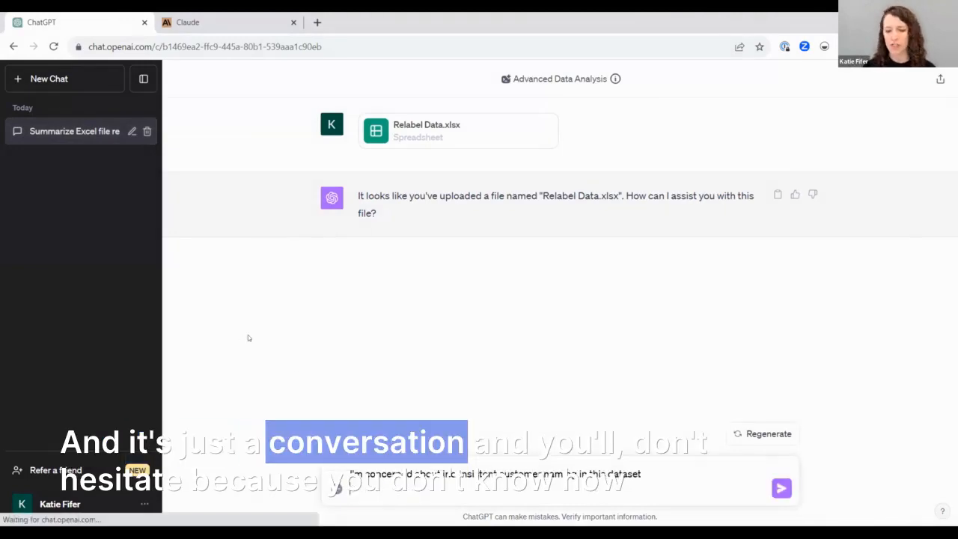
pyautogui.press('Return')
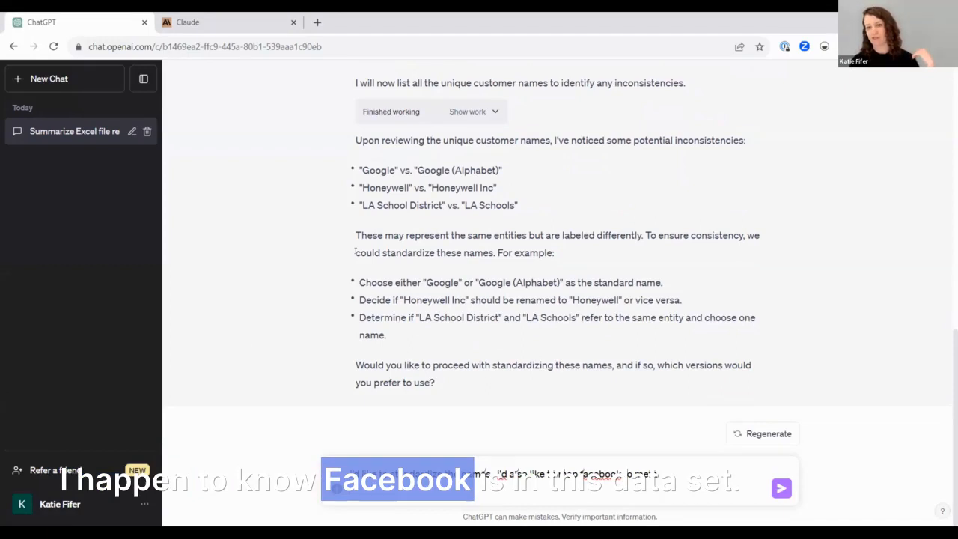
# Ask to standardize the names and map facebook to meta, regenerating the failed response twice and rating the first retry as worse
pyautogui.press('Return')
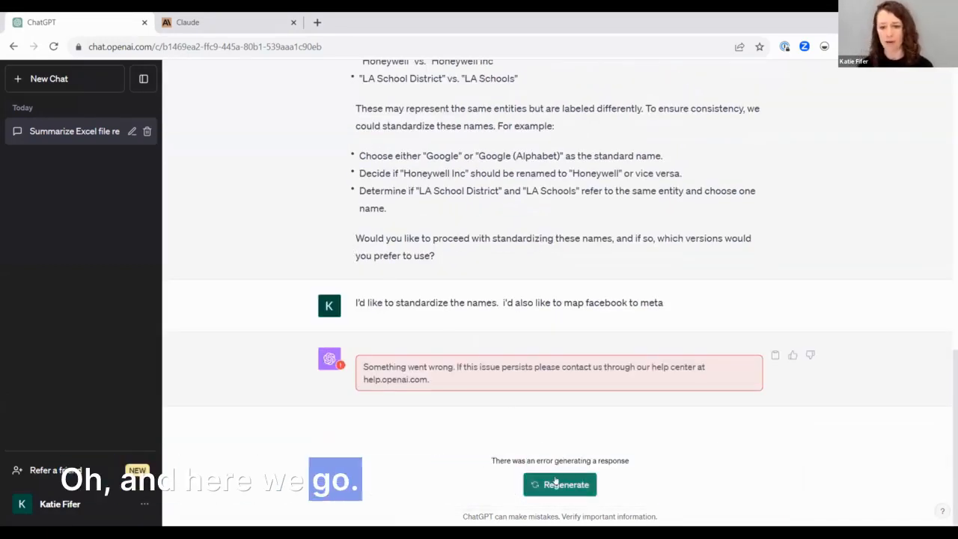
pyautogui.click(559, 484)
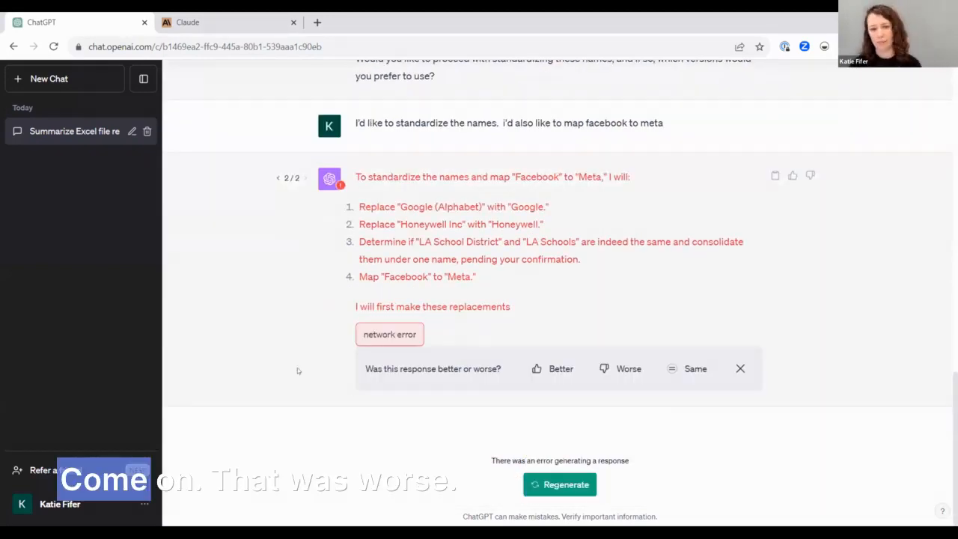
pyautogui.click(621, 368)
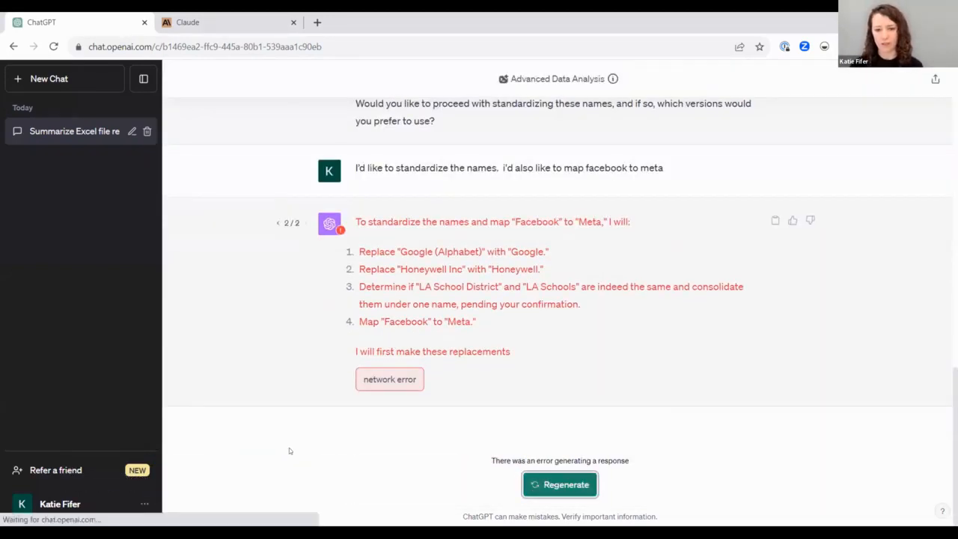
pyautogui.click(560, 484)
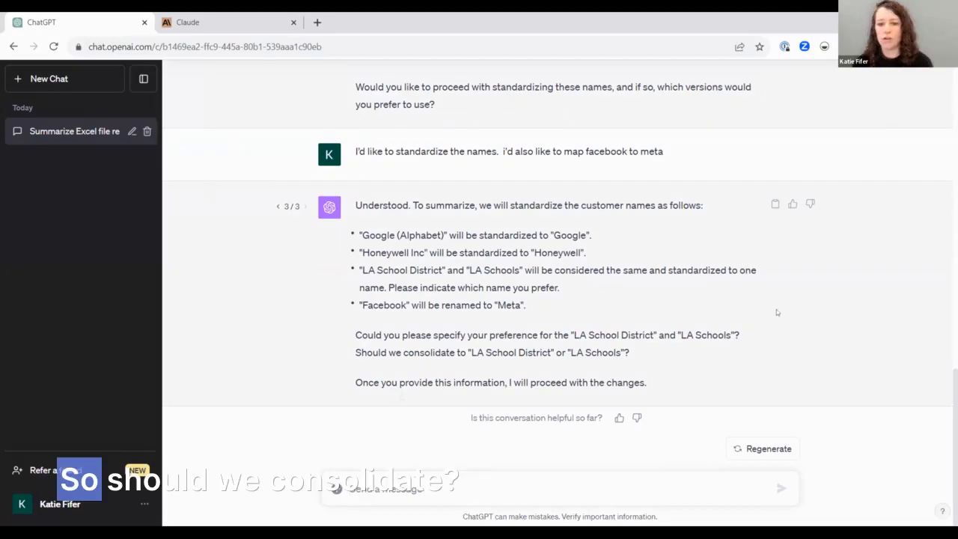
# Reply "yes" to the consolidation question and request a table mapping all original names on the left to standardized names on the right
pyautogui.write('yes')
pyautogui.press('Return')
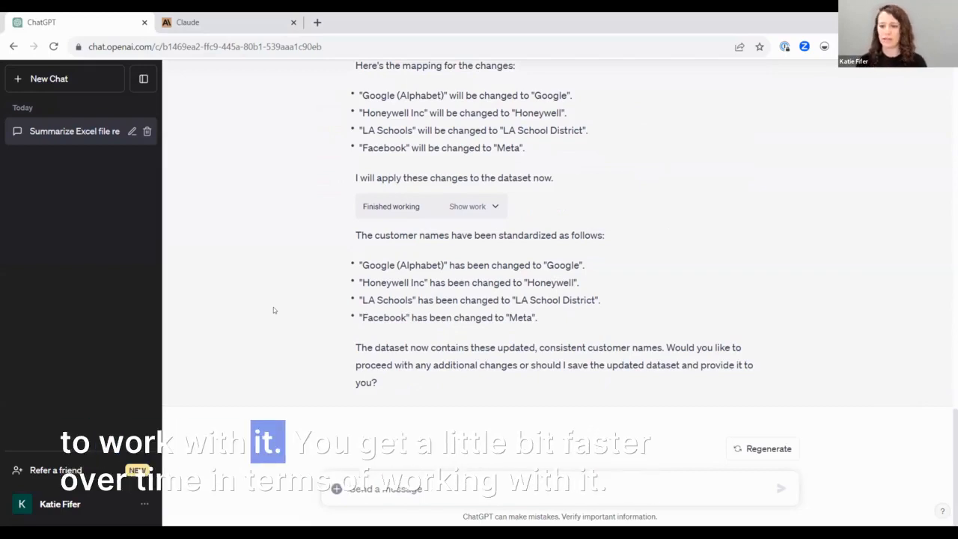
pyautogui.write('Can you please show a table mapping original names to standardized names? Put original name on the left and standardized name on the right. Please be sure to include all original names')
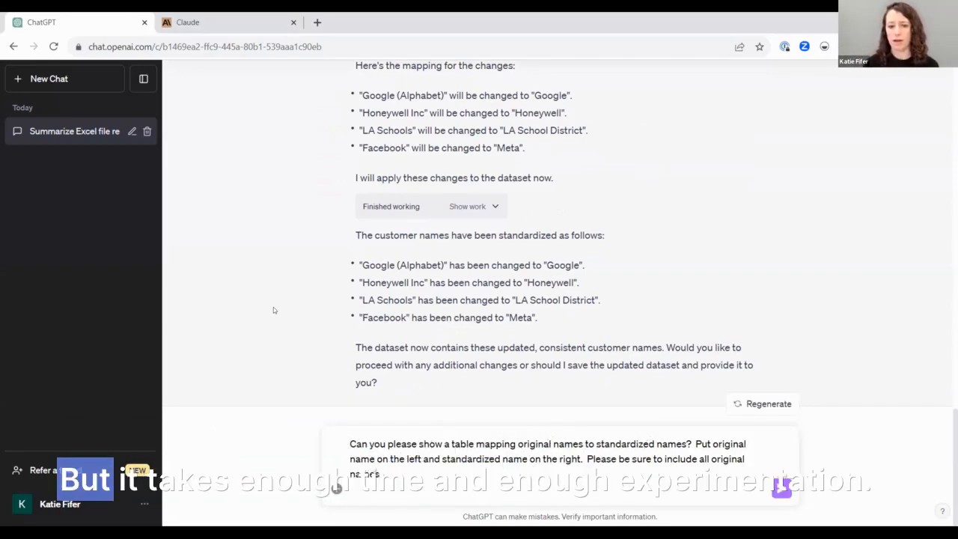
pyautogui.press('Return')
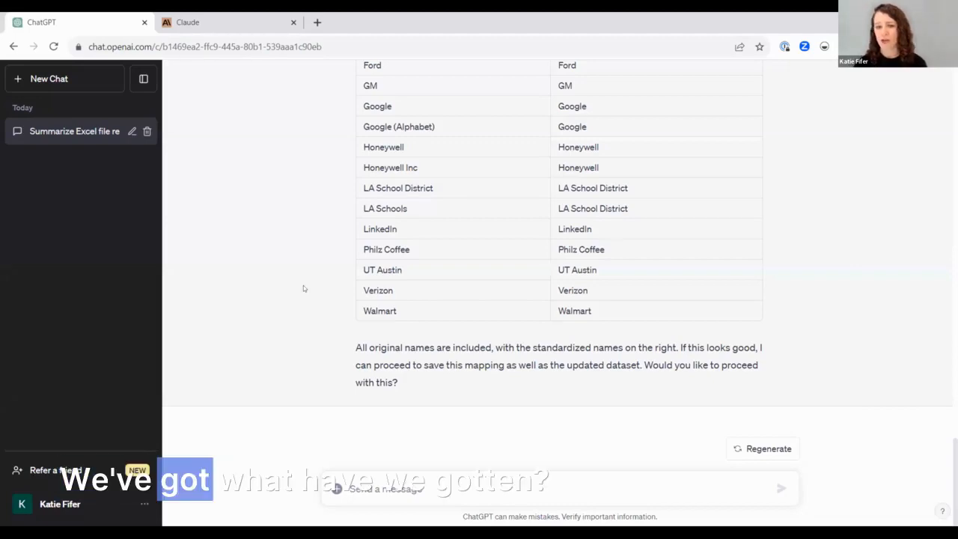
# Review the mapping table and request an Excel file with unchanged original data, a standardized names column, and a name mapping key on another tab
pyautogui.scroll(5, 311, 285)
pyautogui.scroll(3, 311, 285)
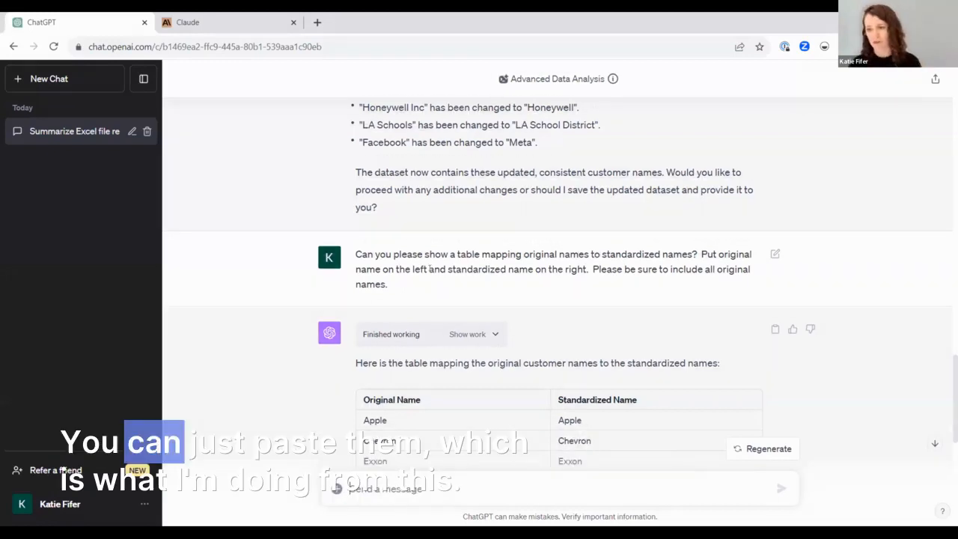
pyautogui.scroll(-2, 431, 262)
pyautogui.scroll(-3, 264, 295)
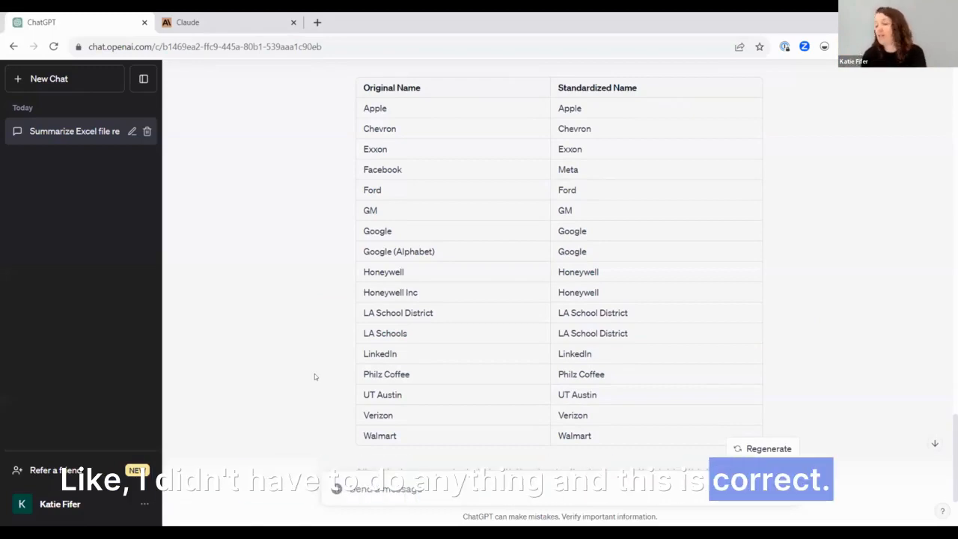
pyautogui.scroll(-2, 314, 376)
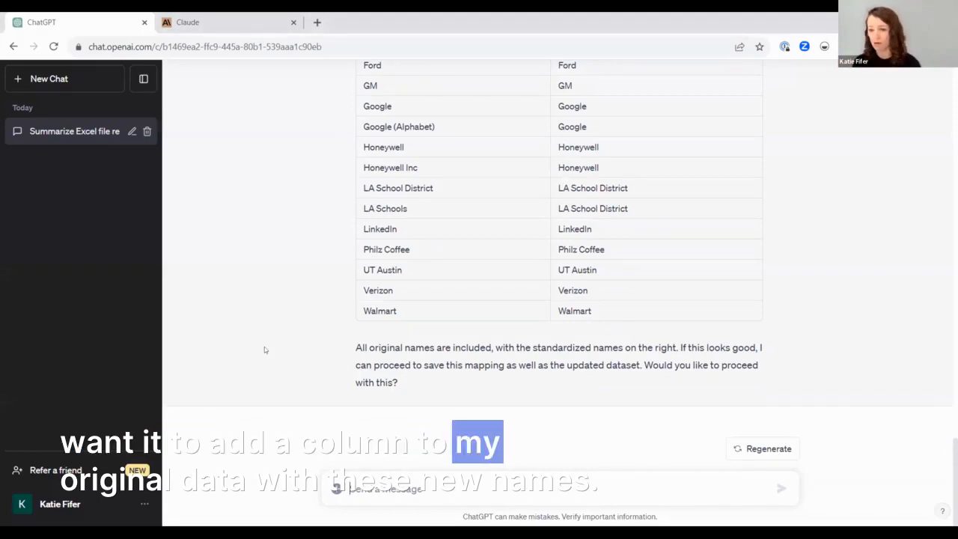
pyautogui.write('Can you please create an excel file that contains the original data (with no changes) and also a new column of standardized names?  On another tab, please output a key mapping all original names (including those that are unchanged) to their standardized names.')
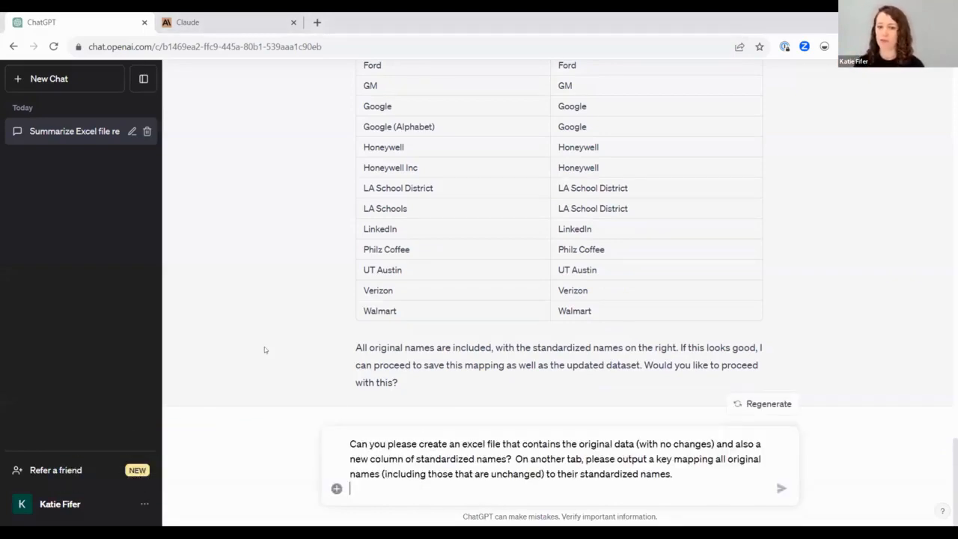
pyautogui.press('Return')
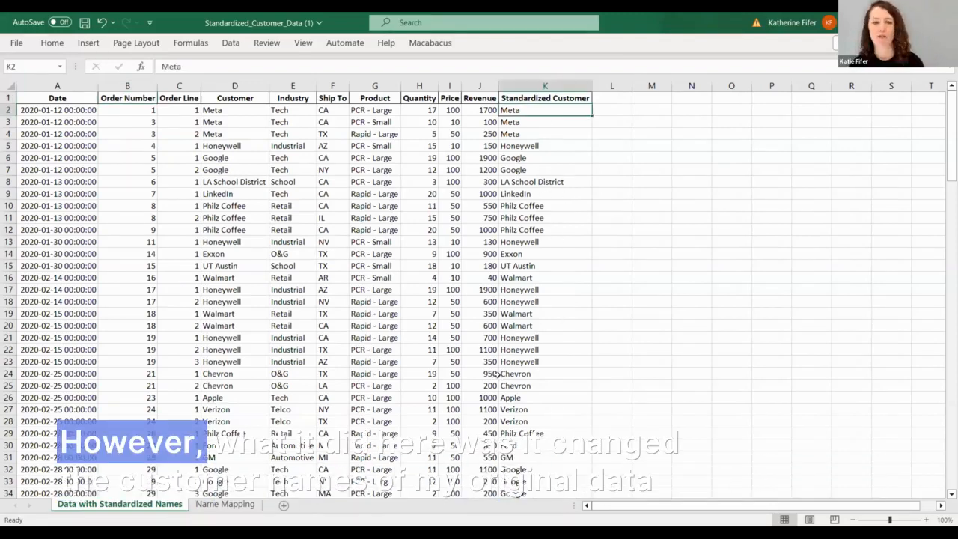
# In the Standardized_Customer_Data workbook in Excel, check the Customer column and autofit both columns of the Name Mapping sheet
pyautogui.click(221, 112)
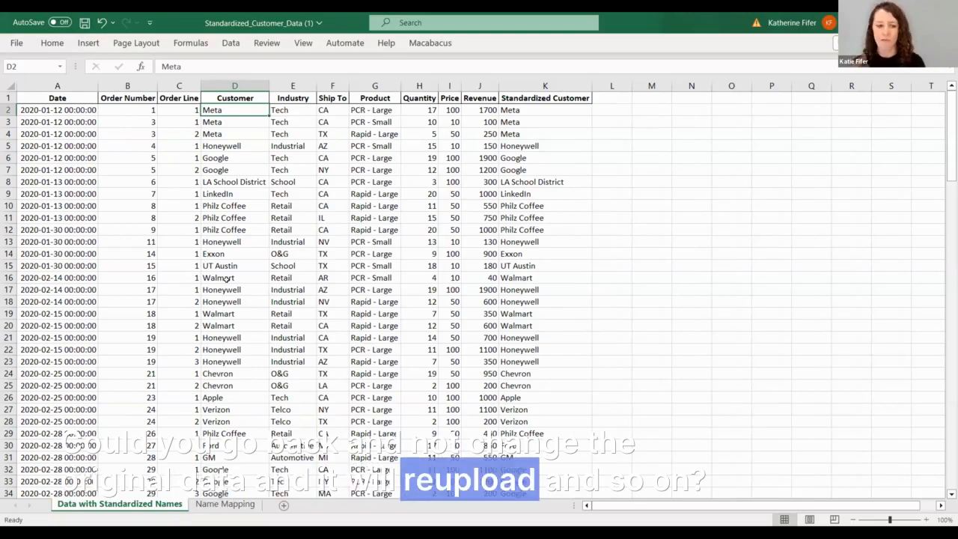
pyautogui.hotkey('ctrl', 'pagedown')
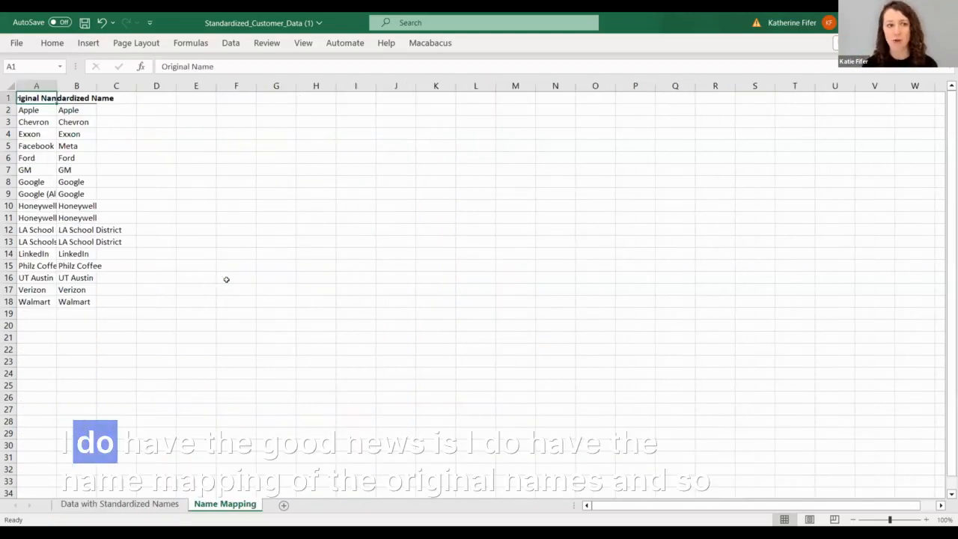
pyautogui.hotkey('ctrl', 'a')
pyautogui.hotkey('alt', 'o')
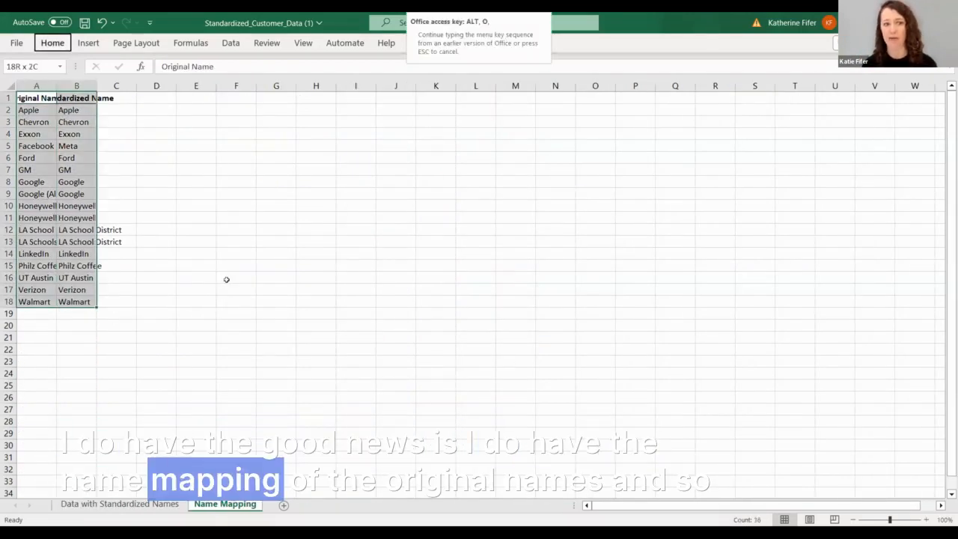
pyautogui.press('c')
pyautogui.press('a')
pyautogui.press('Right')
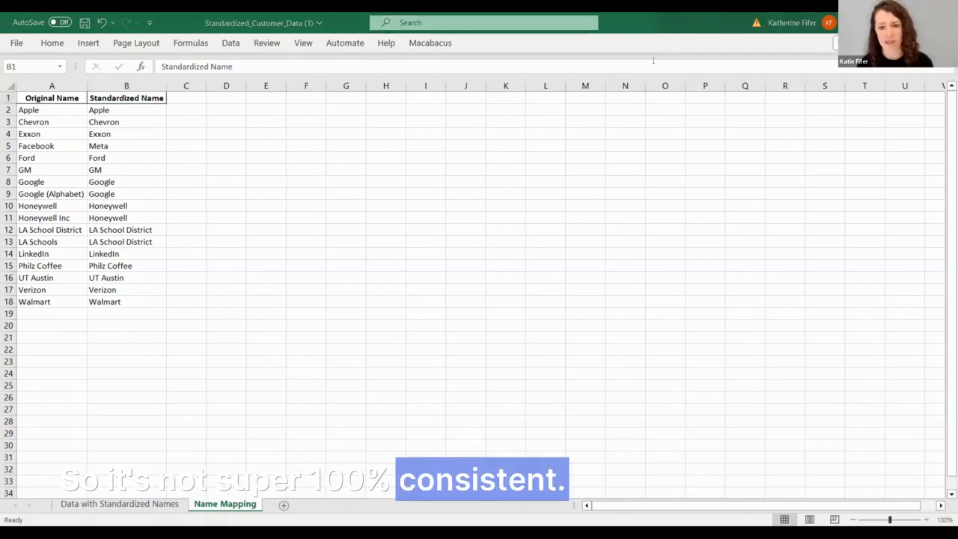
# Switch back to ChatGPT and send "it looks like you overwrote the original data? can you please try again"
pyautogui.hotkey('alt', 'Tab')
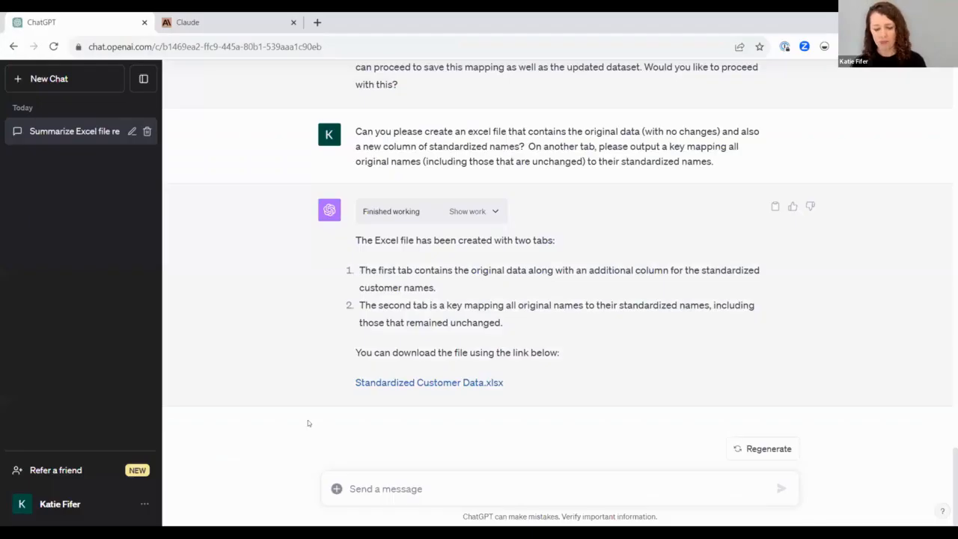
pyautogui.write('It looks')
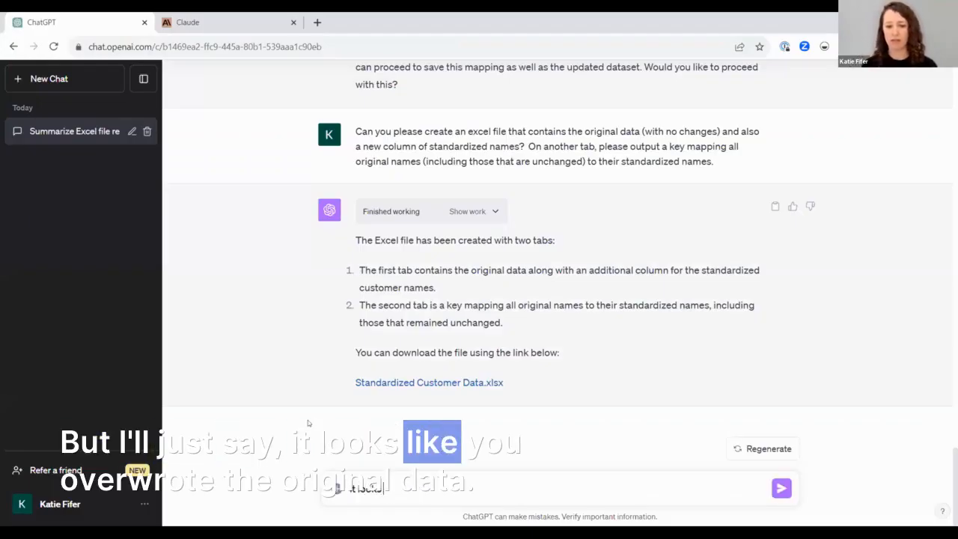
pyautogui.write(' like you overwrote hte or')
pyautogui.press('BackSpace')
pyautogui.press('BackSpace')
pyautogui.press('BackSpace')
pyautogui.press('BackSpace')
pyautogui.press('BackSpace')
pyautogui.press('BackSpace')
pyautogui.write('the or')
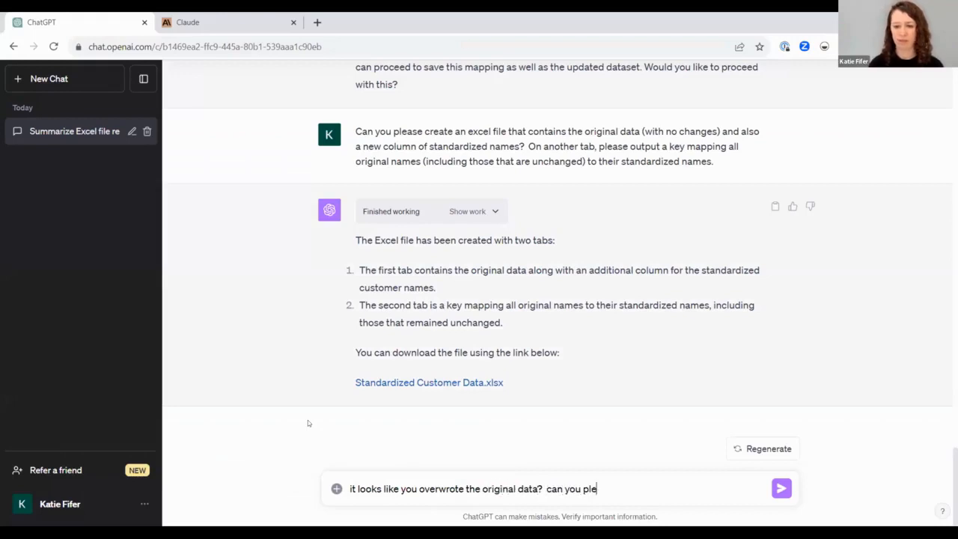
pyautogui.write('igin')
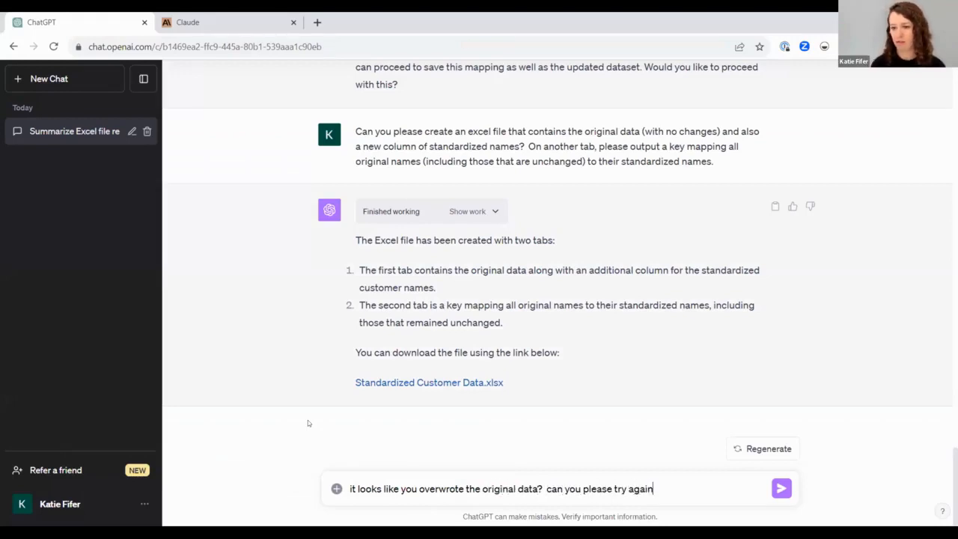
pyautogui.press('Return')
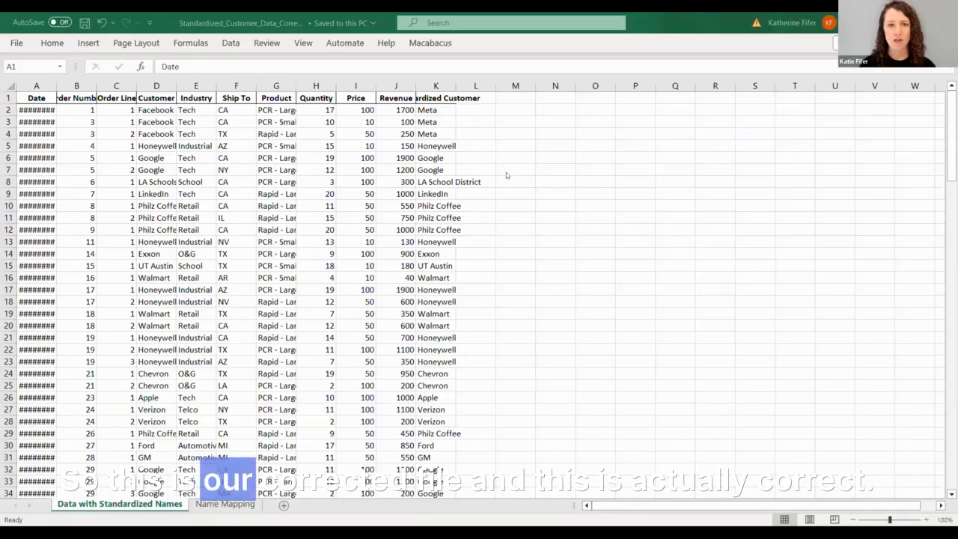
# In the corrected workbook in Excel, compare the Customer and Standardized Customer columns and view the Name Mapping sheet
pyautogui.press('Right')
pyautogui.press('Right')
pyautogui.press('Right')
pyautogui.press('Down')
pyautogui.press('Right')
pyautogui.press('Right')
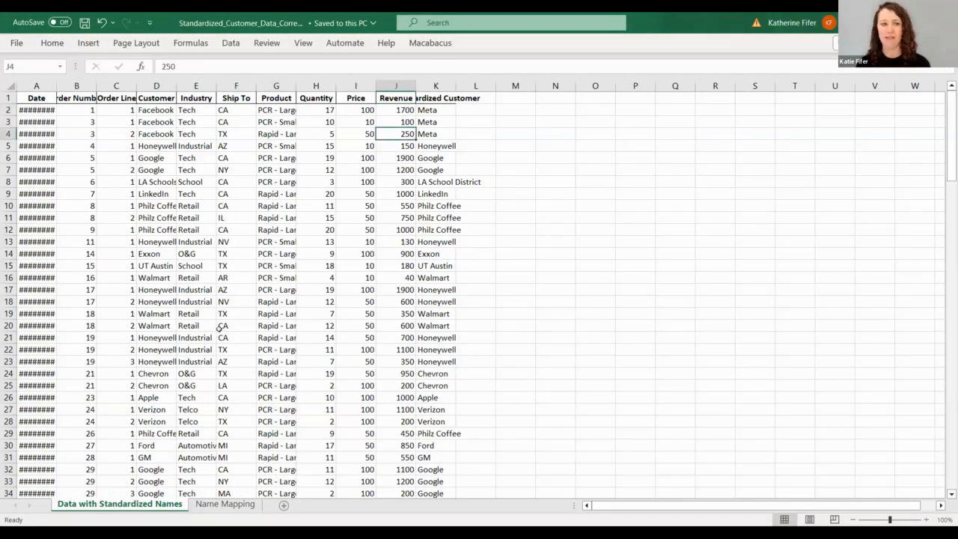
pyautogui.press('Left')
pyautogui.press('Left')
pyautogui.press('Left')
pyautogui.press('Left')
pyautogui.press('Left')
pyautogui.press('Left')
pyautogui.press('Up')
pyautogui.press('Up')
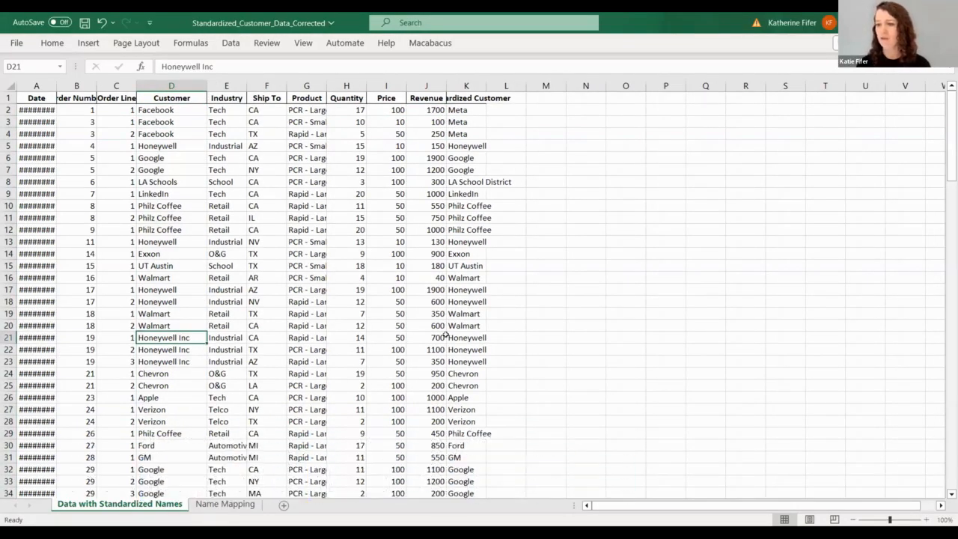
pyautogui.click(232, 503)
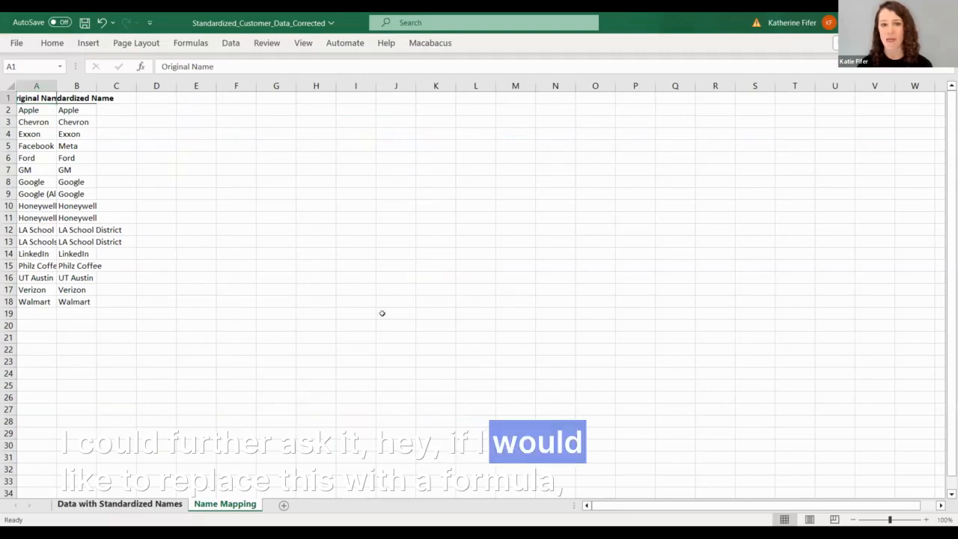
# In the corrected workbook, inspect whether the first Standardized Customer cell holds a formula and compare it with the Name Mapping sheet
pyautogui.click(120, 504)
pyautogui.click(461, 109)
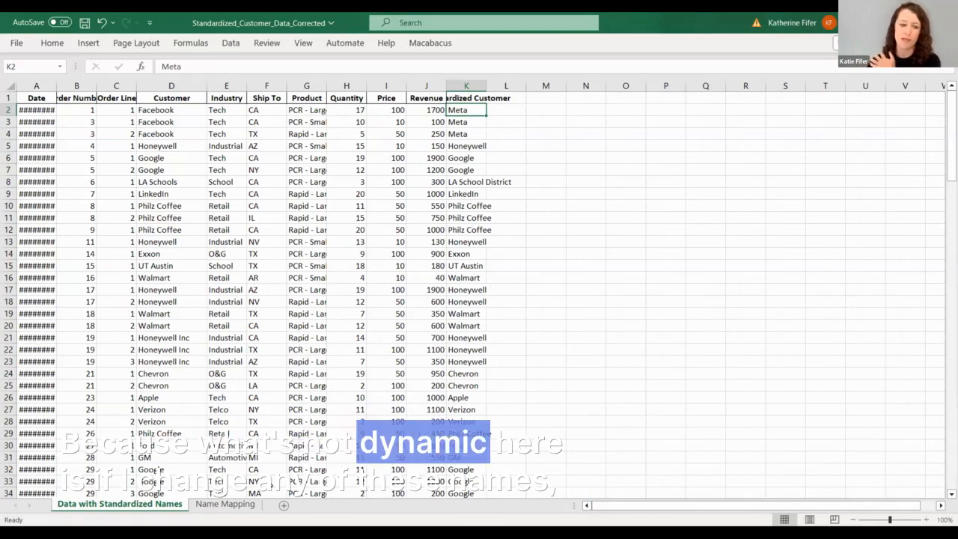
pyautogui.click(225, 504)
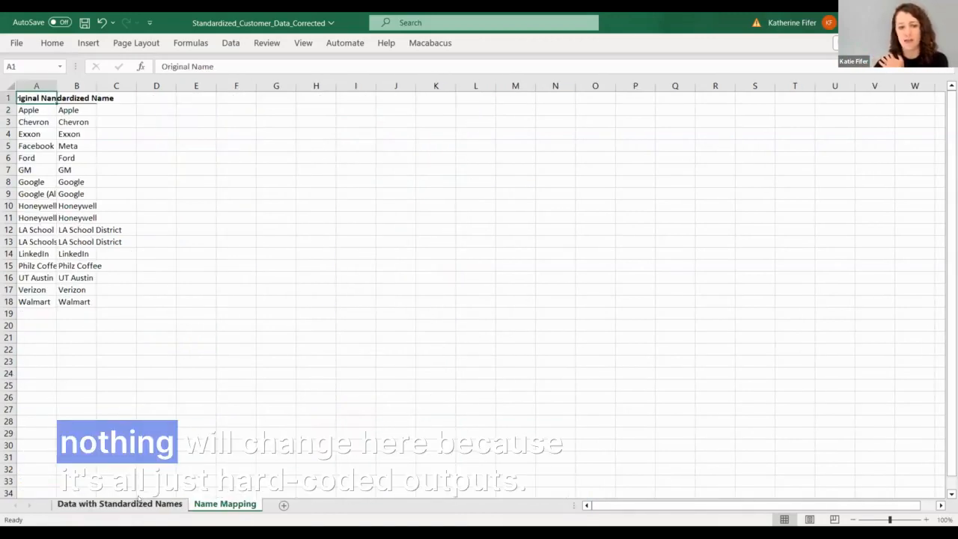
pyautogui.click(120, 503)
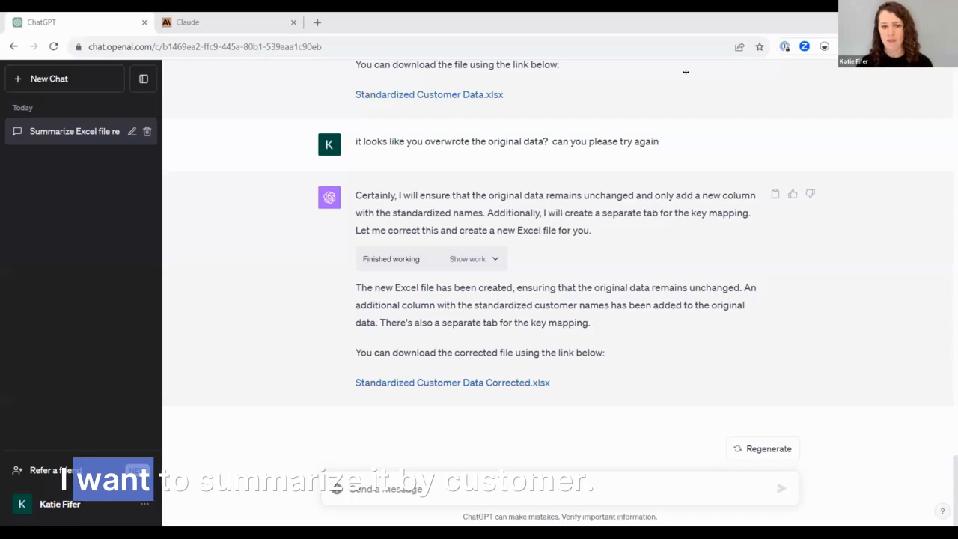
# Switch to ChatGPT and send "Can you please summarize sales by customer?"
pyautogui.write('Can you please summarize sales by customer?')
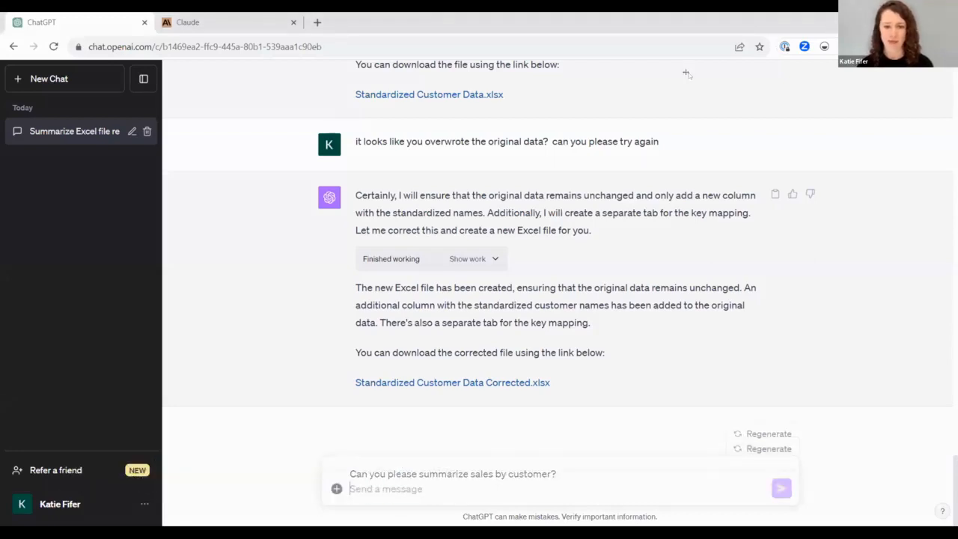
pyautogui.press('Return')
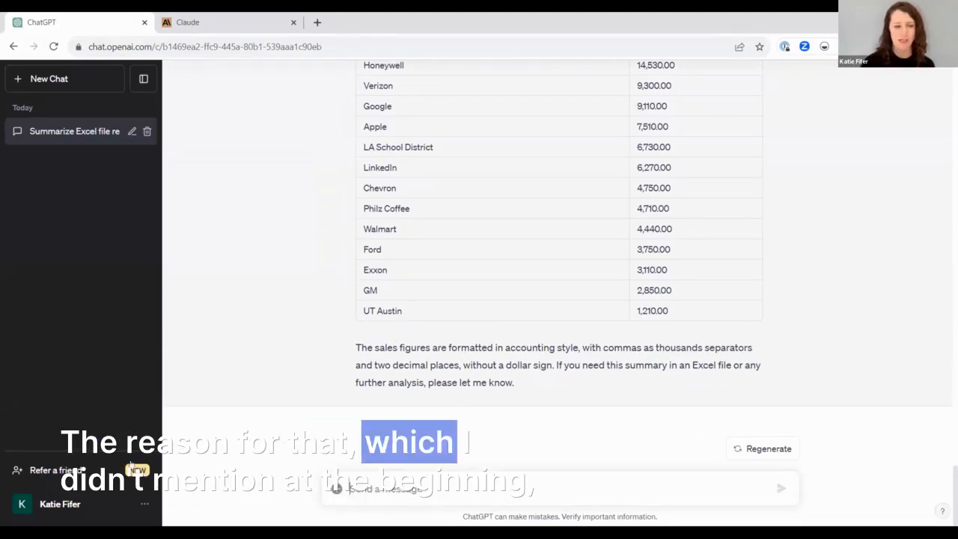
# Review the account's custom instructions on Excel export and number formatting, and close them without changes
pyautogui.click(143, 507)
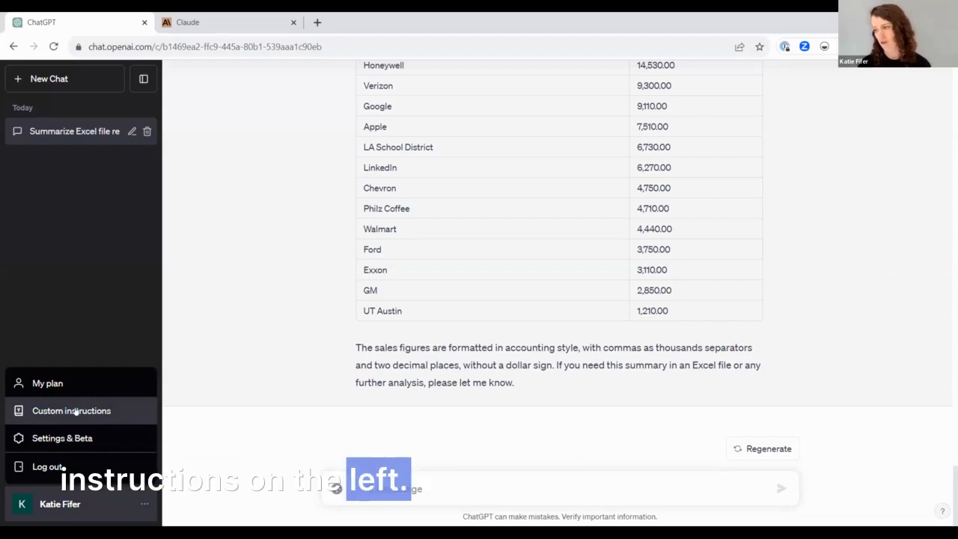
pyautogui.click(75, 411)
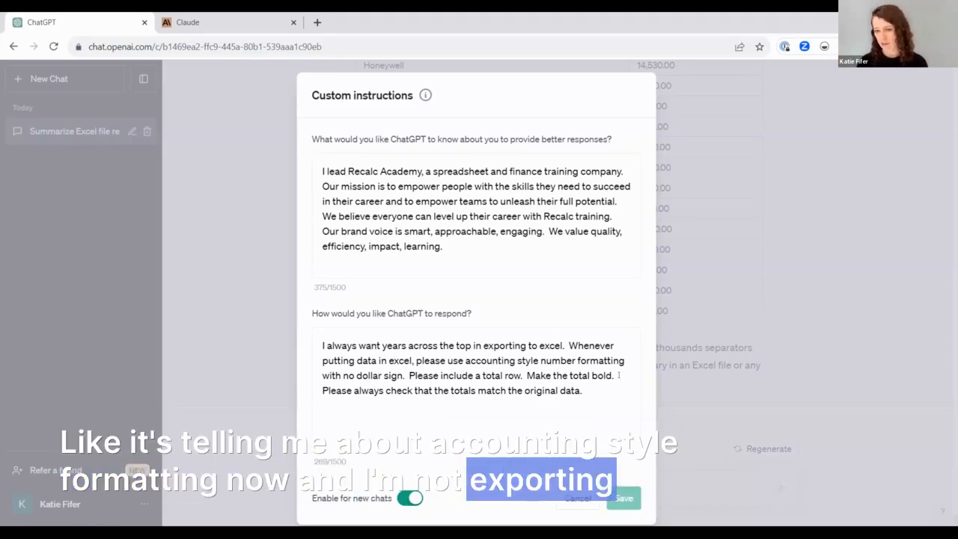
pyautogui.click(572, 499)
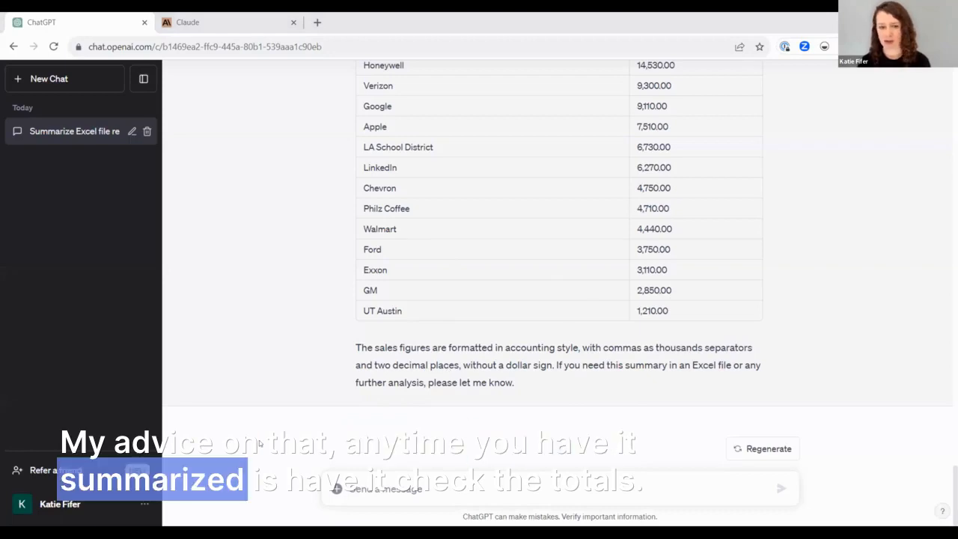
# Ask ChatGPT to add a total and double check it against the original data, regenerate the response, and rate it Better
pyautogui.press('Return')
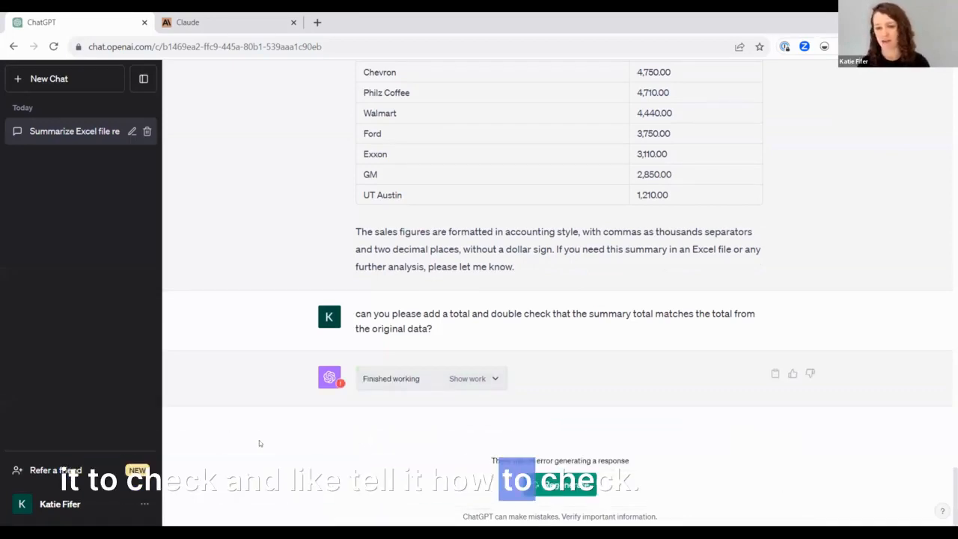
pyautogui.click(576, 483)
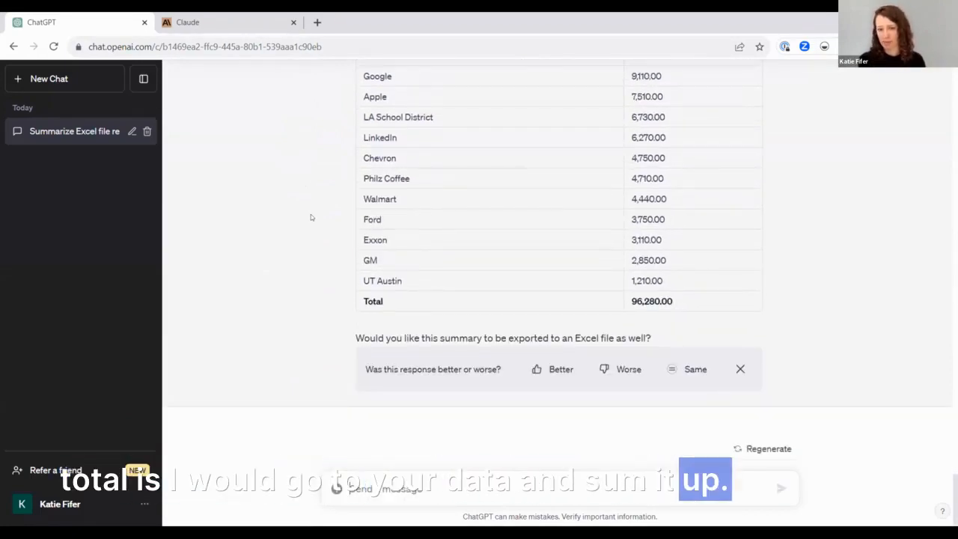
pyautogui.click(554, 369)
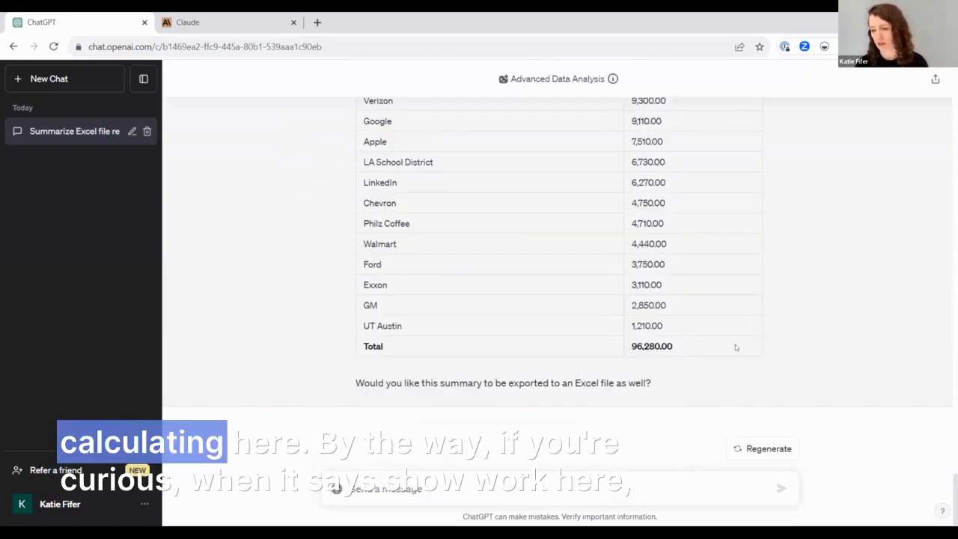
# Examine the Python code and result behind the total check in the latest response, and collapse the work again
pyautogui.scroll(5, 290, 266)
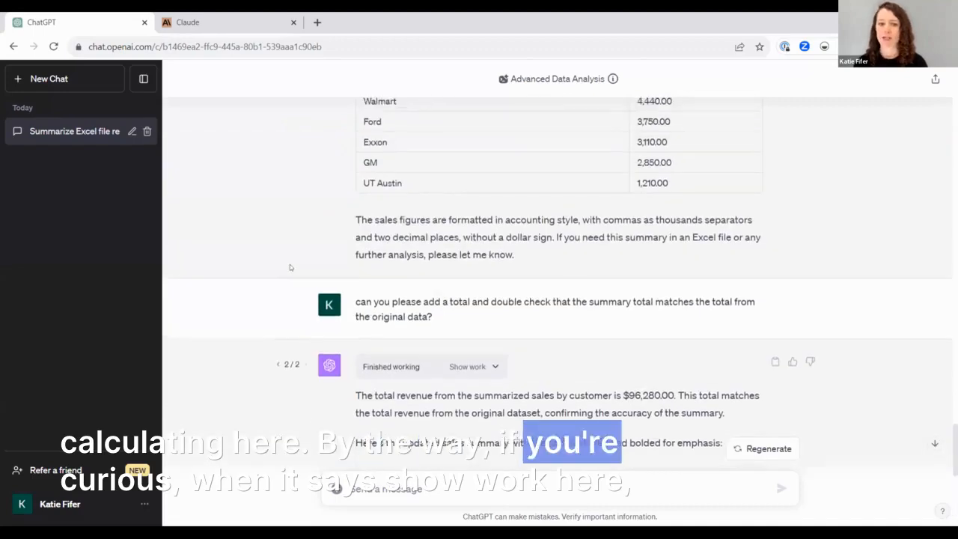
pyautogui.scroll(-1, 289, 267)
pyautogui.click(471, 364)
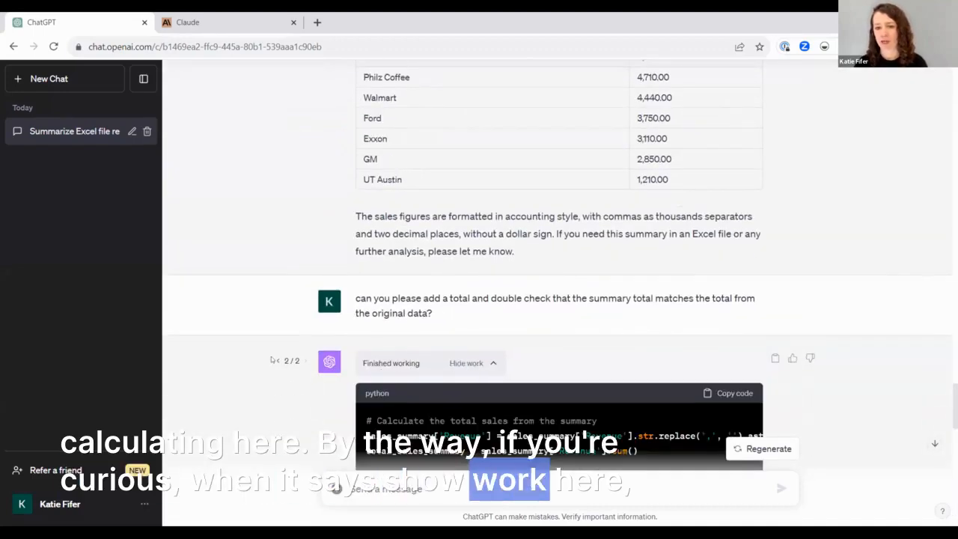
pyautogui.scroll(-3, 271, 359)
pyautogui.scroll(-4, 271, 357)
pyautogui.scroll(-1, 431, 386)
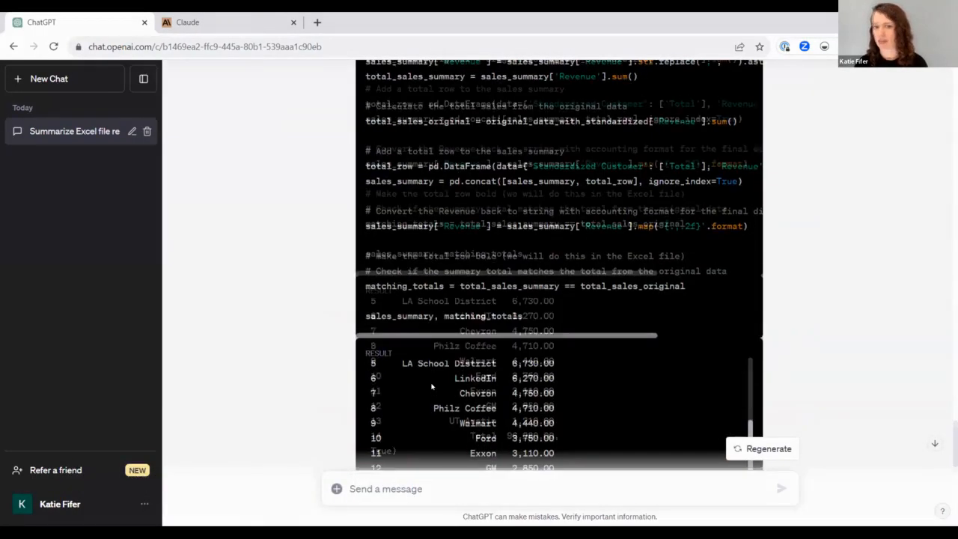
pyautogui.scroll(-3, 431, 386)
pyautogui.scroll(7, 431, 386)
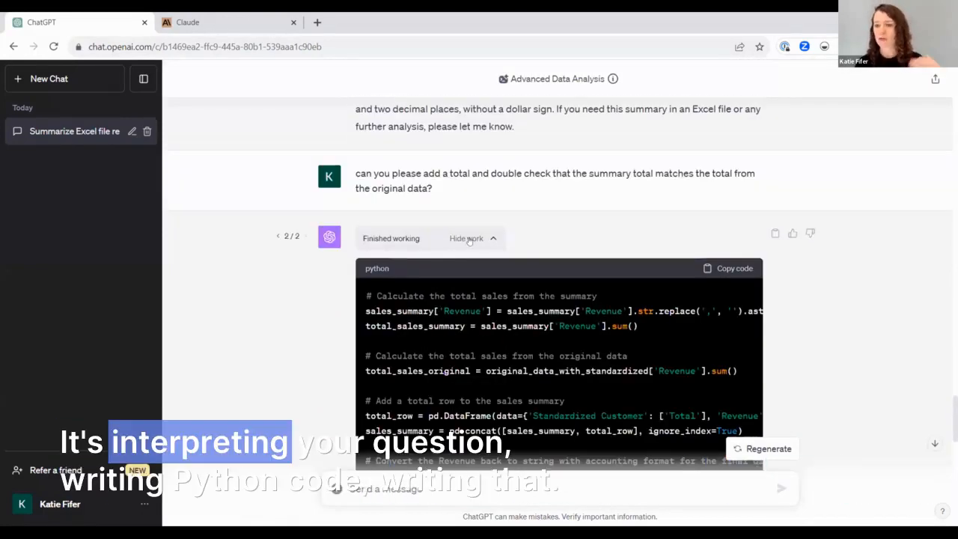
pyautogui.scroll(-5, 467, 248)
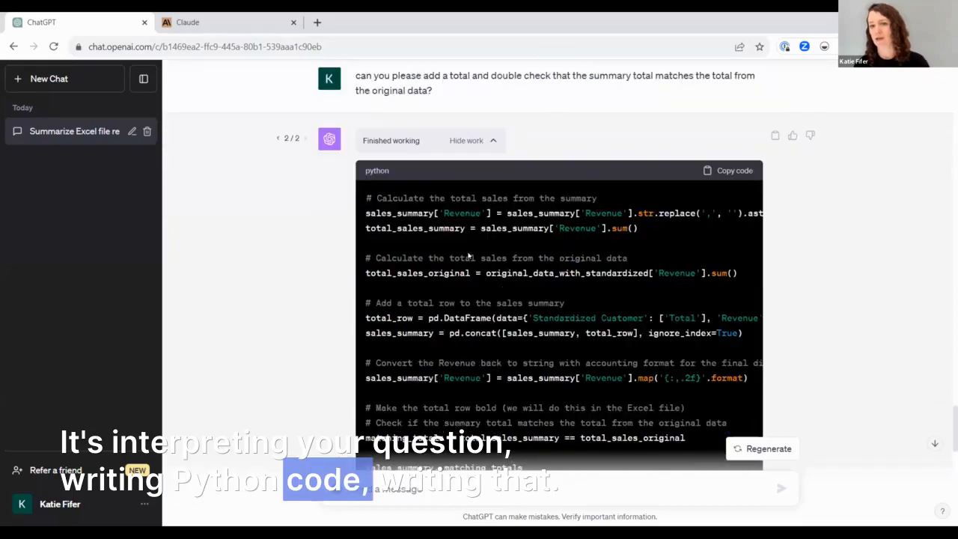
pyautogui.scroll(3, 461, 169)
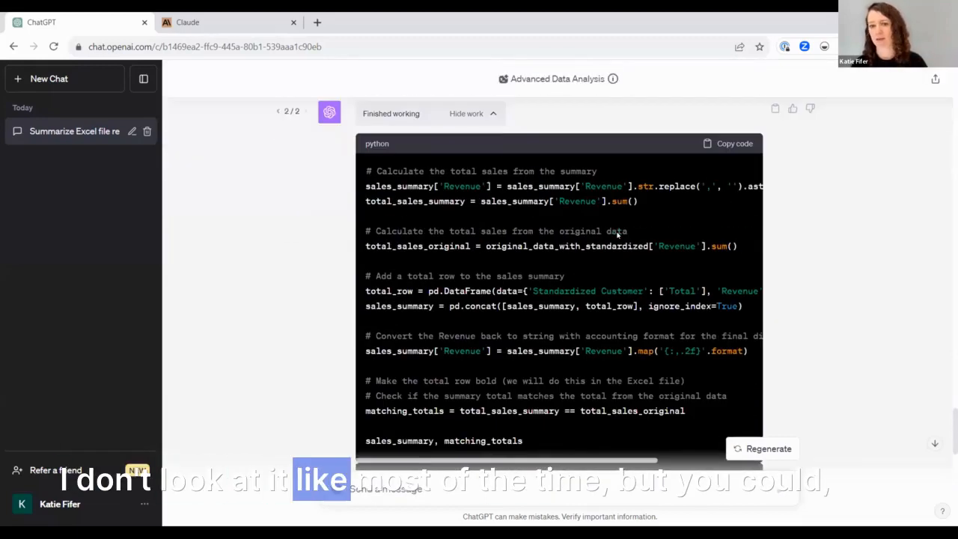
pyautogui.click(470, 113)
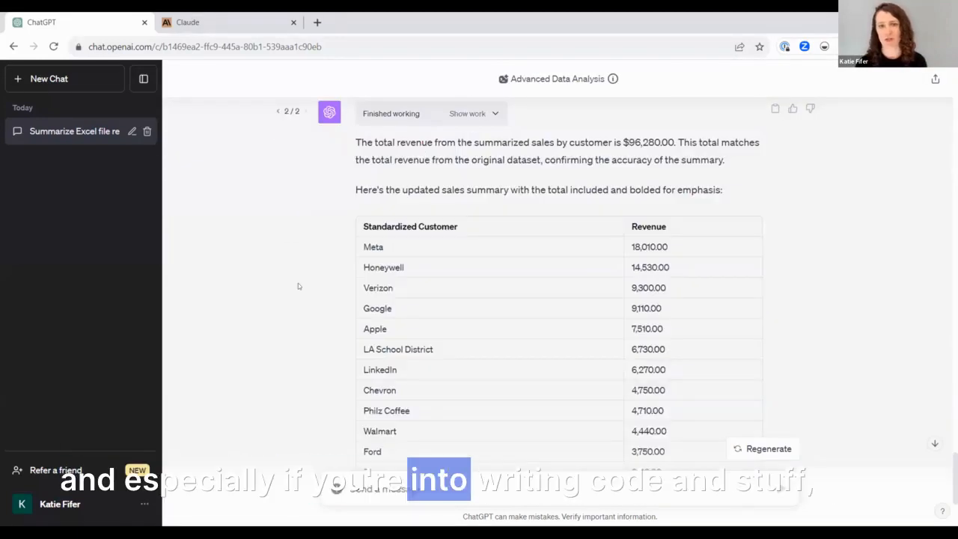
# Send "Thanks, can you add the total quantity and number of orders to this summary table?"
pyautogui.scroll(-1, 305, 270)
pyautogui.scroll(-3, 305, 272)
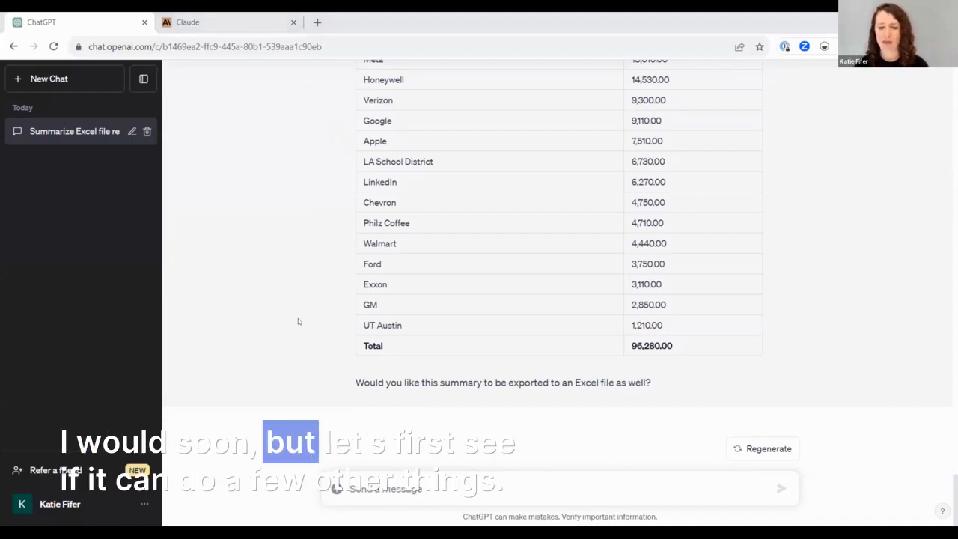
pyautogui.write('Thanks, can you add the total quantity and number of orders to this summary table?')
pyautogui.press('Return')
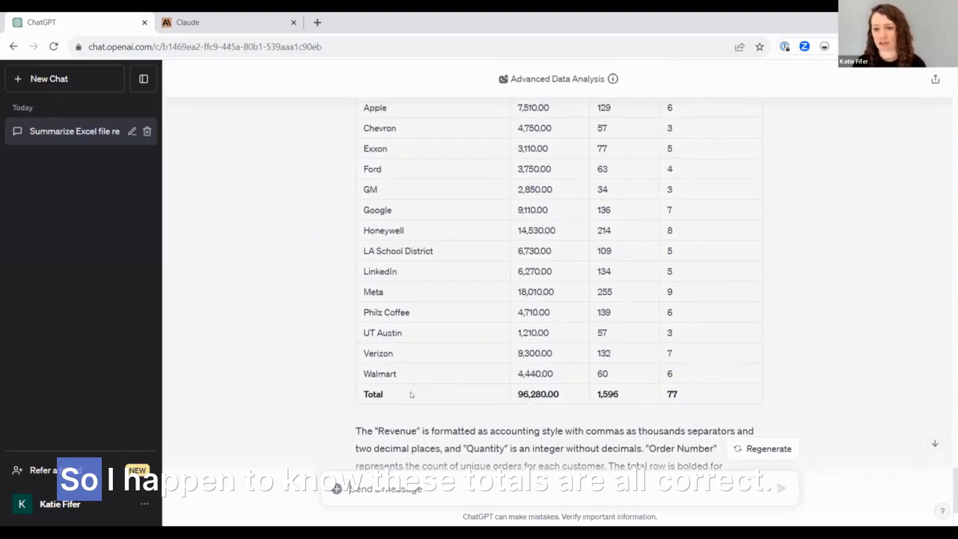
# Review the revenue, quantity and order number columns and the total row of the updated summary table
pyautogui.scroll(-2, 625, 404)
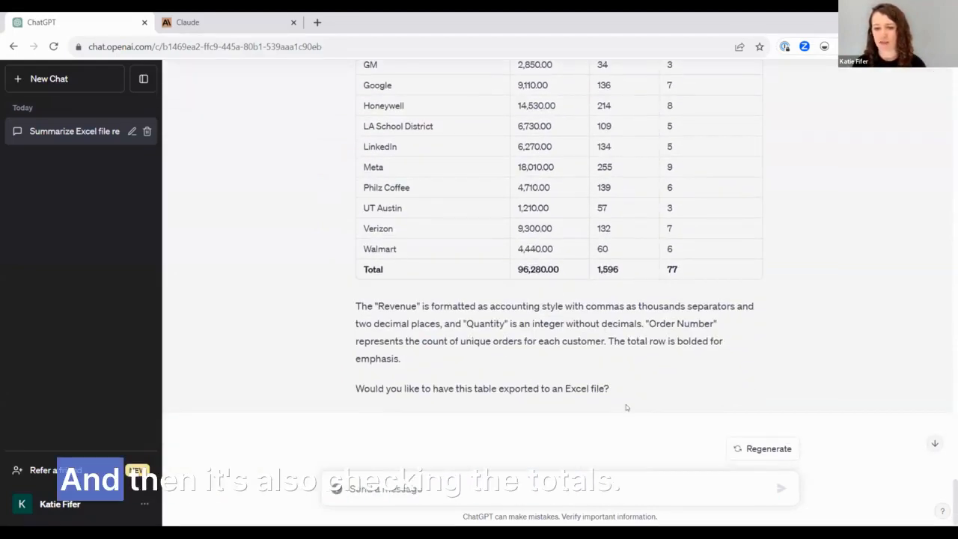
pyautogui.scroll(5, 263, 357)
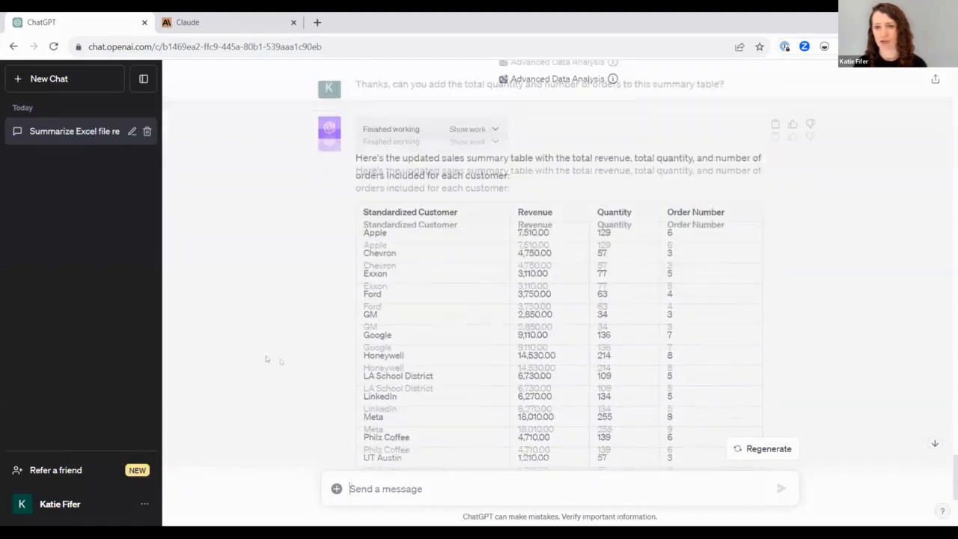
pyautogui.scroll(-5, 281, 361)
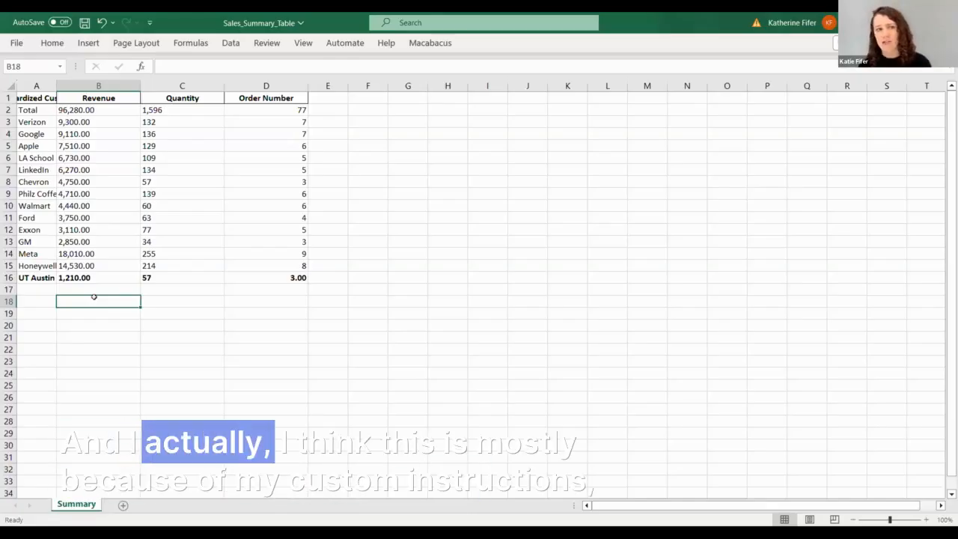
# In the Sales_Summary_Table workbook in Excel, autofit the width of the Standardized Customer column
pyautogui.click(24, 95)
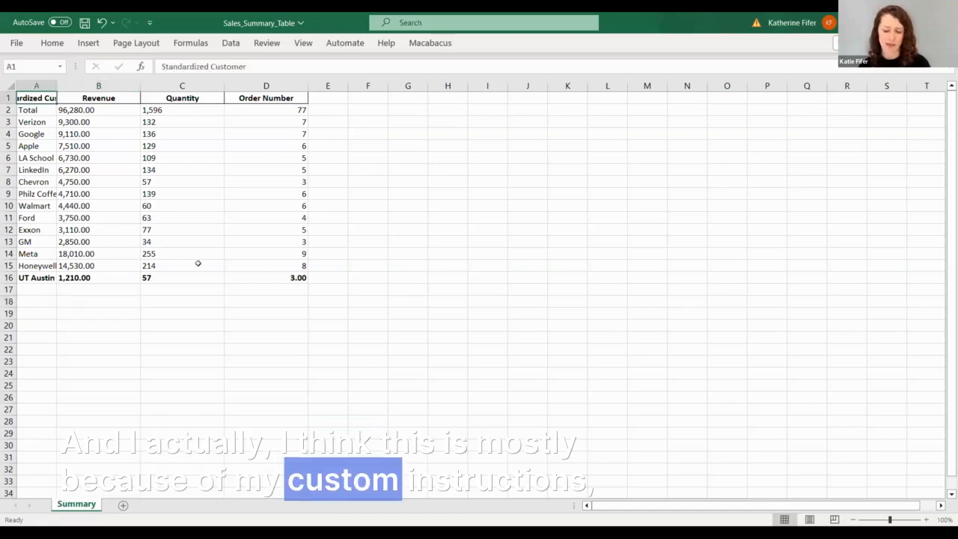
pyautogui.hotkey('alt', 'h')
pyautogui.press('o')
pyautogui.press('i')
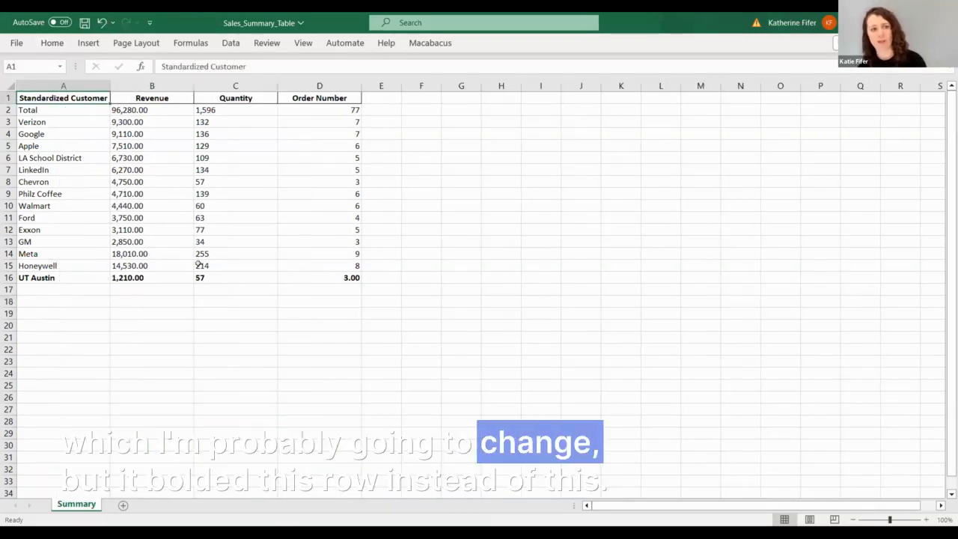
# Compare the formatting of the UT Austin row with that of the Total row in the summary table
pyautogui.hotkey('ctrl', 'Home')
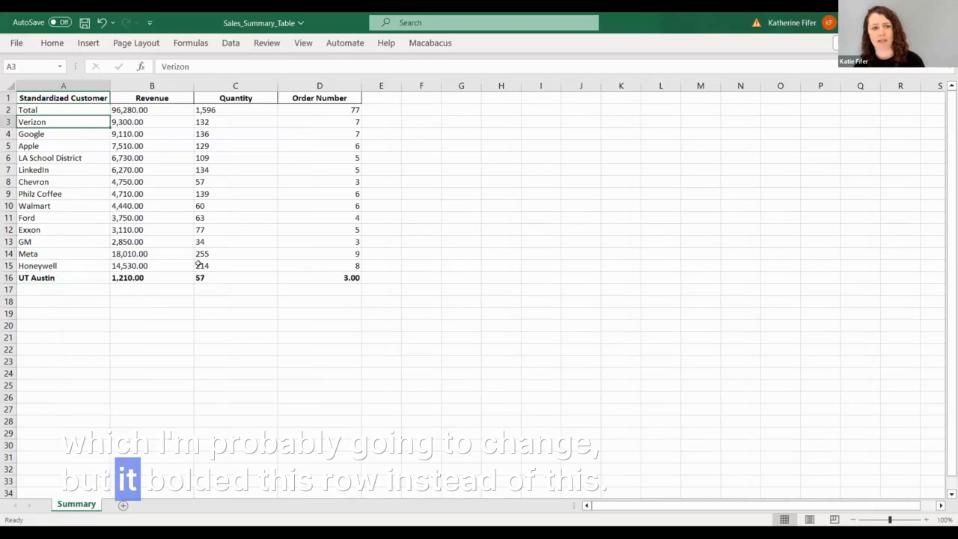
pyautogui.hotkey('ctrl', 'Down')
pyautogui.hotkey('ctrl', 'shift', 'Right')
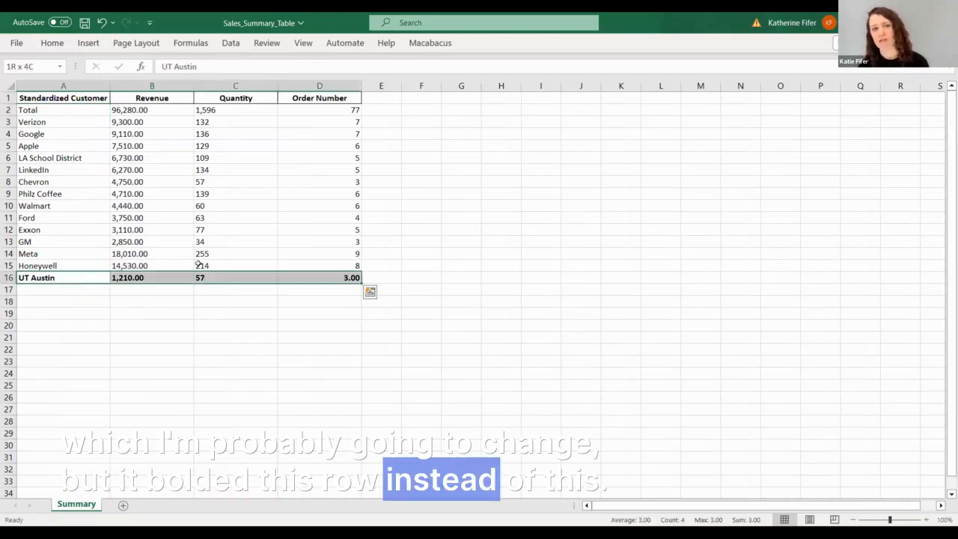
pyautogui.hotkey('ctrl', 'Home')
pyautogui.press('Down')
pyautogui.hotkey('ctrl', 'shift', 'Right')
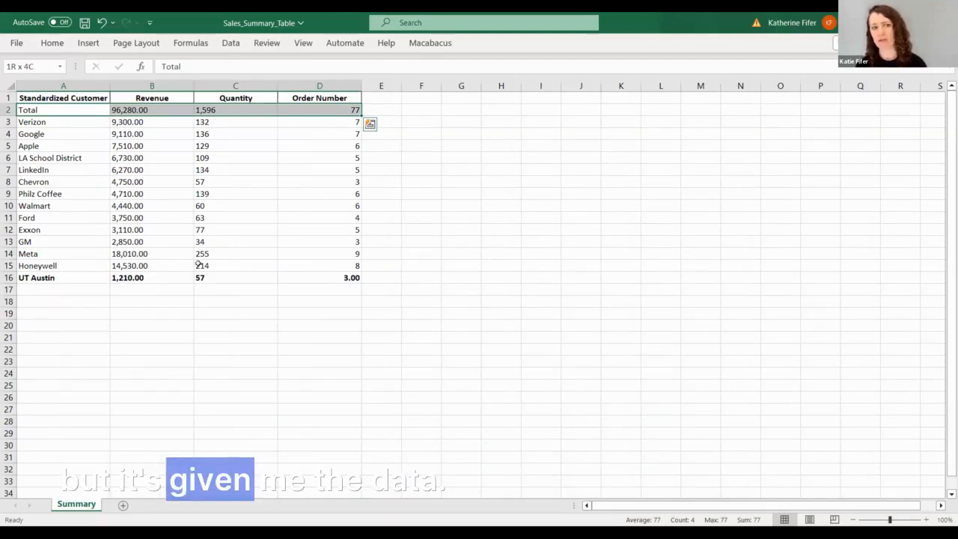
pyautogui.hotkey('ctrl', 'Down')
pyautogui.press('Down')
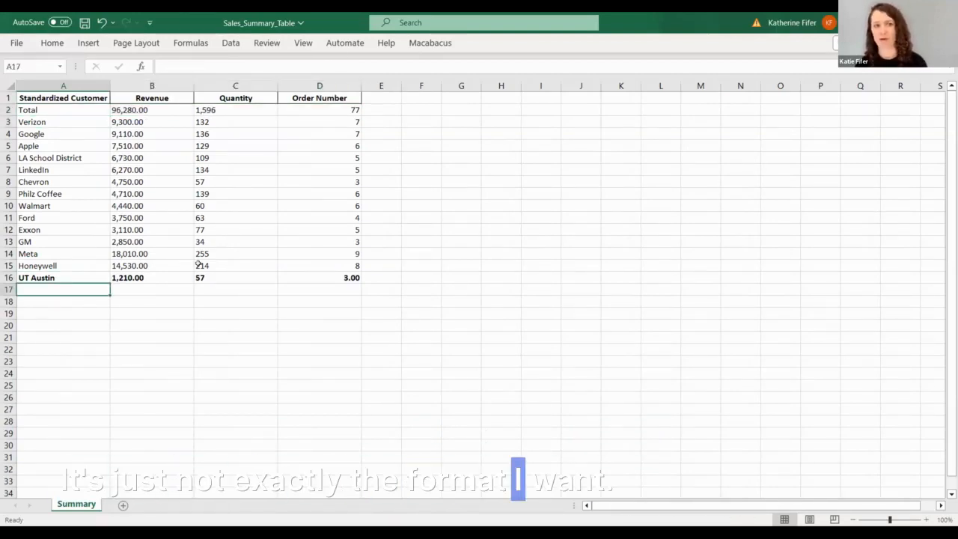
# Select the customers' Revenue values in B3:B16 to check whether they behave as numbers or text
pyautogui.press('Up')
pyautogui.press('Right')
pyautogui.hotkey('shift', 'Up')
pyautogui.hotkey('shift', 'Up')
pyautogui.hotkey('shift', 'Up')
pyautogui.hotkey('shift', 'Up')
pyautogui.hotkey('shift', 'Up')
pyautogui.hotkey('shift', 'Up')
pyautogui.hotkey('shift', 'Up')
pyautogui.hotkey('shift', 'Up')
pyautogui.hotkey('shift', 'Up')
pyautogui.hotkey('shift', 'Up')
pyautogui.hotkey('shift', 'Up')
pyautogui.hotkey('shift', 'Up')
pyautogui.hotkey('shift', 'Up')
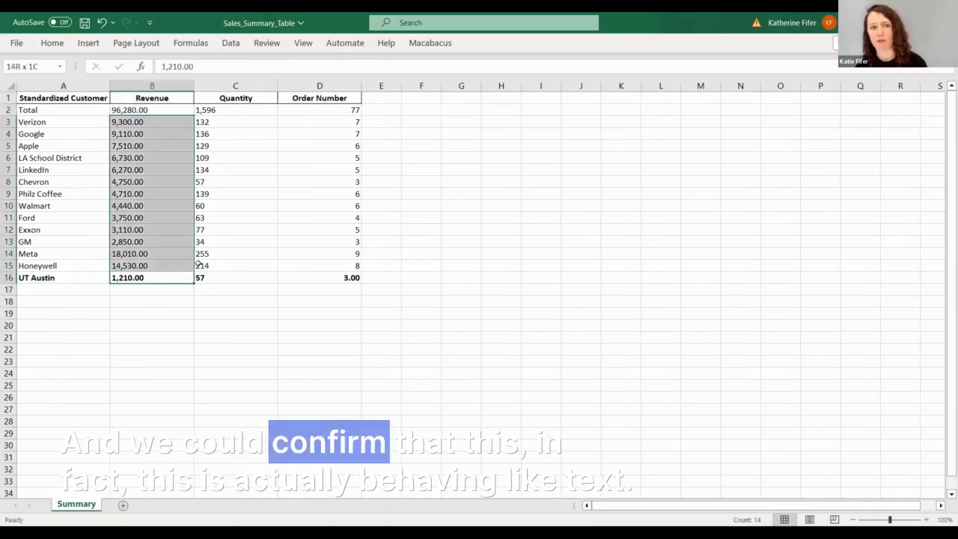
pyautogui.press('Up')
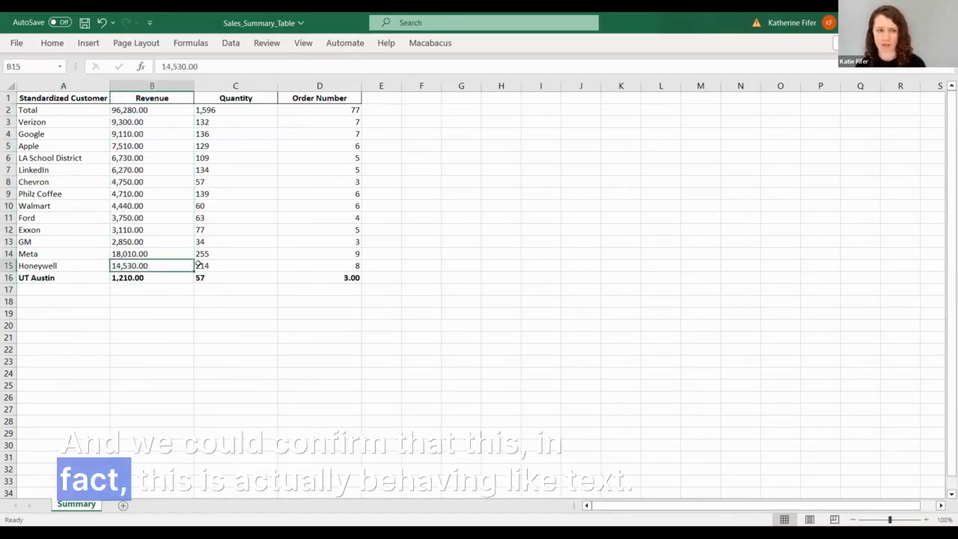
# Test the Revenue values with a temporary SUM formula and clear it
pyautogui.write('=sum(')
pyautogui.press('Up')
pyautogui.hotkey('ctrl', 'shift', 'Up')
pyautogui.hotkey('shift', 'Down')
pyautogui.hotkey('shift', 'Down')
pyautogui.hotkey('ctrl', 'Return')
pyautogui.press('Delete')
# Check the sum of the Order Number values in D3:D16 against the Total row, and recheck the Revenue values from B3 down
pyautogui.press('Up')
pyautogui.press('Down')
pyautogui.press('Up')
pyautogui.hotkey('ctrl', 'Up')
pyautogui.press('Down')
pyautogui.press('Down')
pyautogui.press('Right')
pyautogui.press('Up')
pyautogui.press('Left')
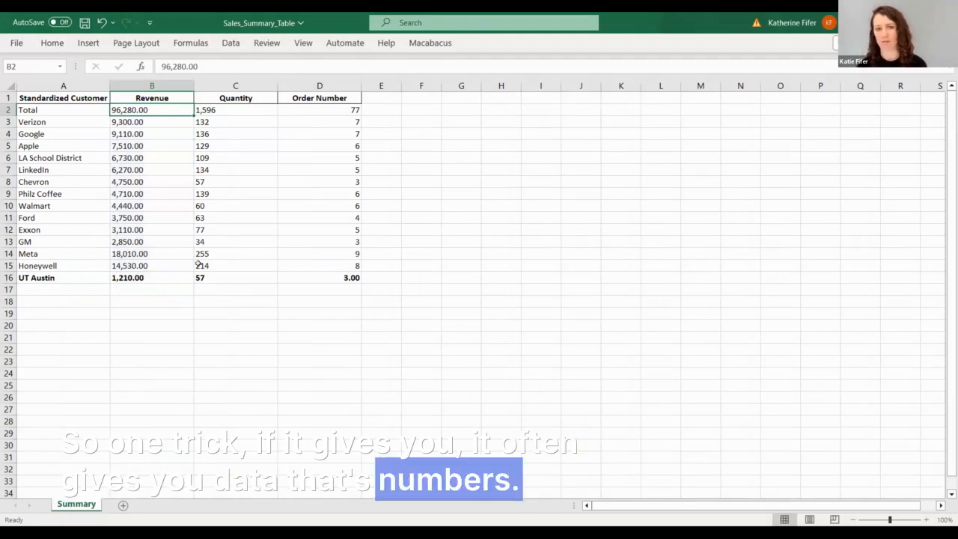
pyautogui.press('Right')
pyautogui.press('Right')
pyautogui.hotkey('ctrl', 'shift', 'Down')
pyautogui.press('Up')
pyautogui.hotkey('ctrl', 'shift', 'Down')
pyautogui.press('Down')
pyautogui.hotkey('ctrl', 'shift', 'Down')
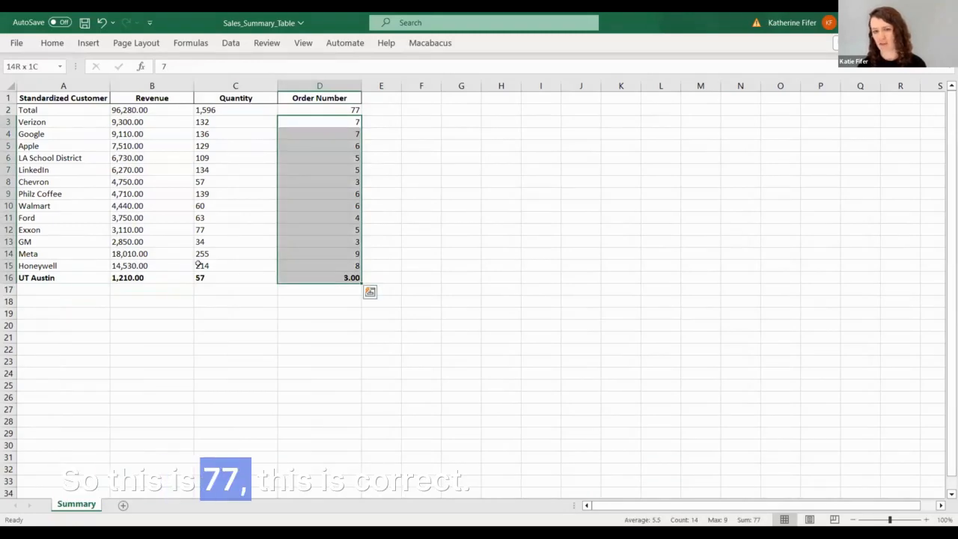
pyautogui.press('Left')
pyautogui.press('Left')
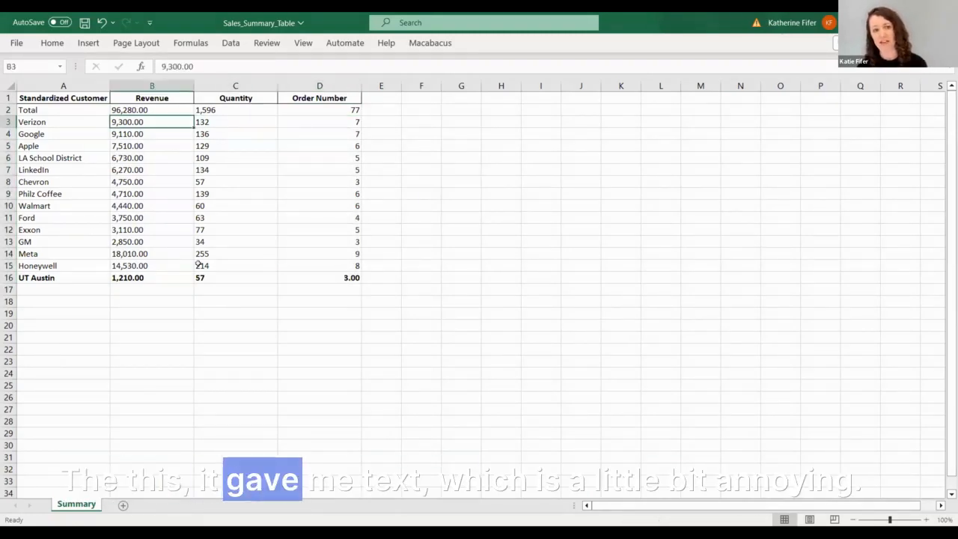
pyautogui.hotkey('ctrl', 'shift', 'Down')
# Enter the formula =VALUE(B3) in cell F3 to convert Verizon's Revenue text into a number
pyautogui.press('Right')
pyautogui.press('Right')
pyautogui.press('Right')
pyautogui.press('Right')
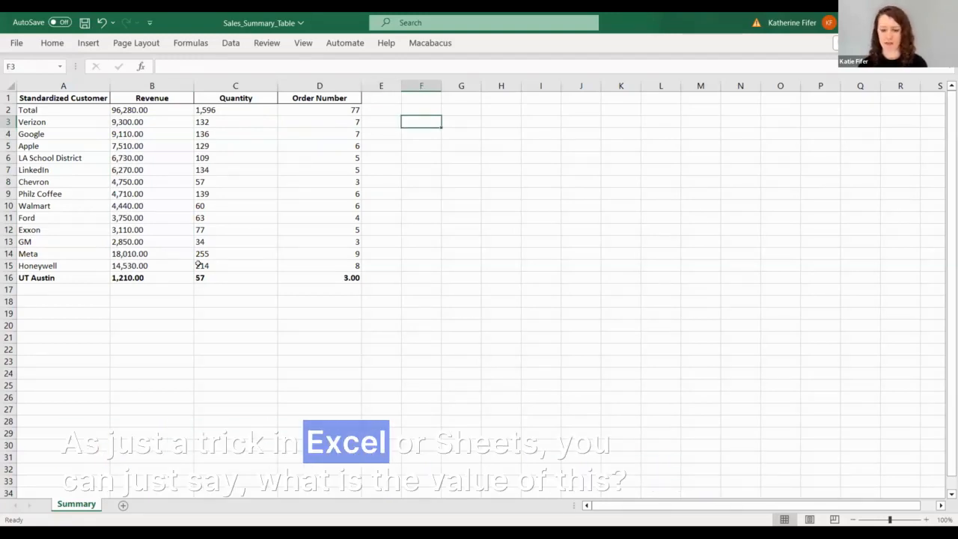
pyautogui.write('=')
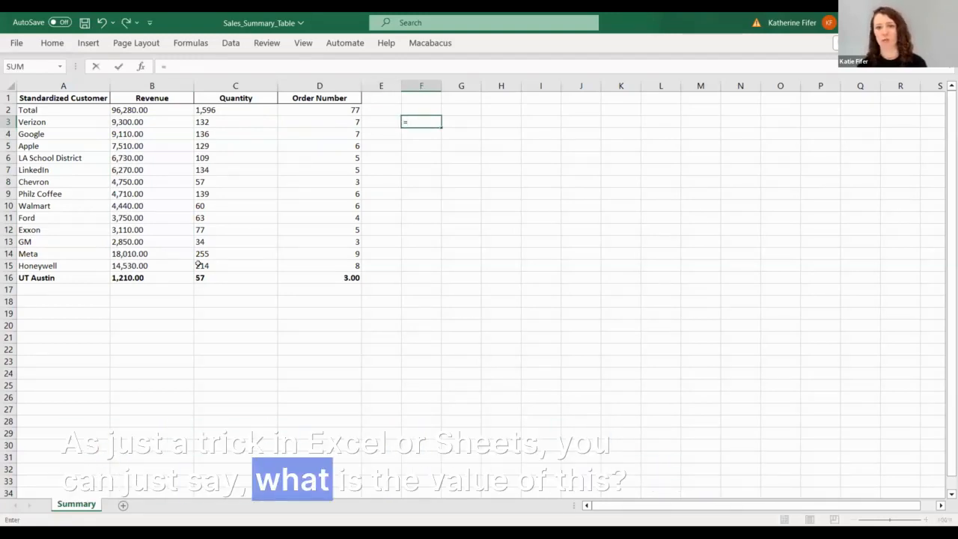
pyautogui.write('value(')
pyautogui.press('Left')
pyautogui.press('Left')
pyautogui.press('Left')
pyautogui.press('Left')
pyautogui.write(')')
pyautogui.hotkey('ctrl', 'Return')
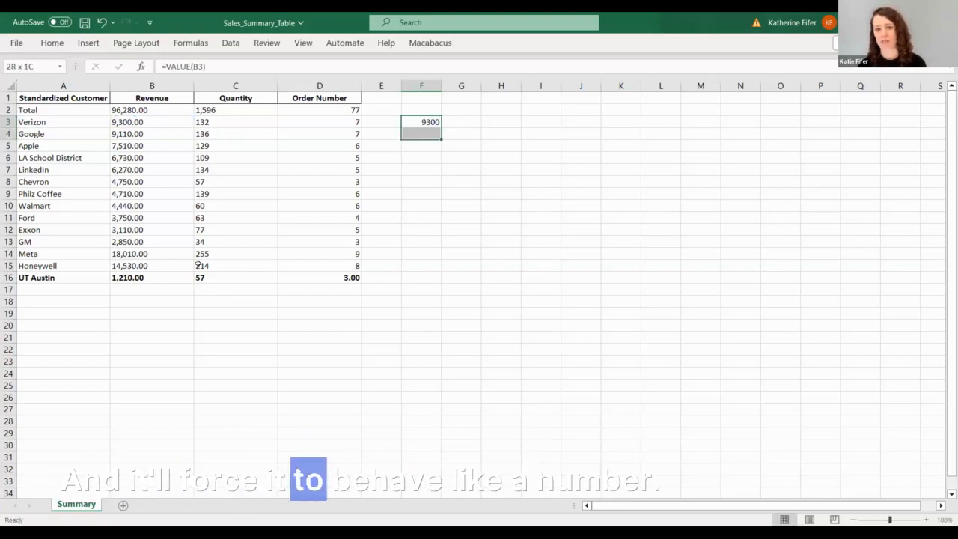
# Fill the VALUE formula down from F3 through F16 to convert every customer's Revenue
pyautogui.hotkey('shift', 'Down')
pyautogui.hotkey('shift', 'Down')
pyautogui.hotkey('shift', 'Down')
pyautogui.hotkey('shift', 'Down')
pyautogui.hotkey('shift', 'Down')
pyautogui.hotkey('shift', 'Down')
pyautogui.hotkey('shift', 'Down')
pyautogui.hotkey('shift', 'Down')
pyautogui.hotkey('shift', 'Down')
pyautogui.hotkey('shift', 'Down')
pyautogui.hotkey('shift', 'Down')
pyautogui.hotkey('shift', 'Down')
pyautogui.hotkey('shift', 'Down')
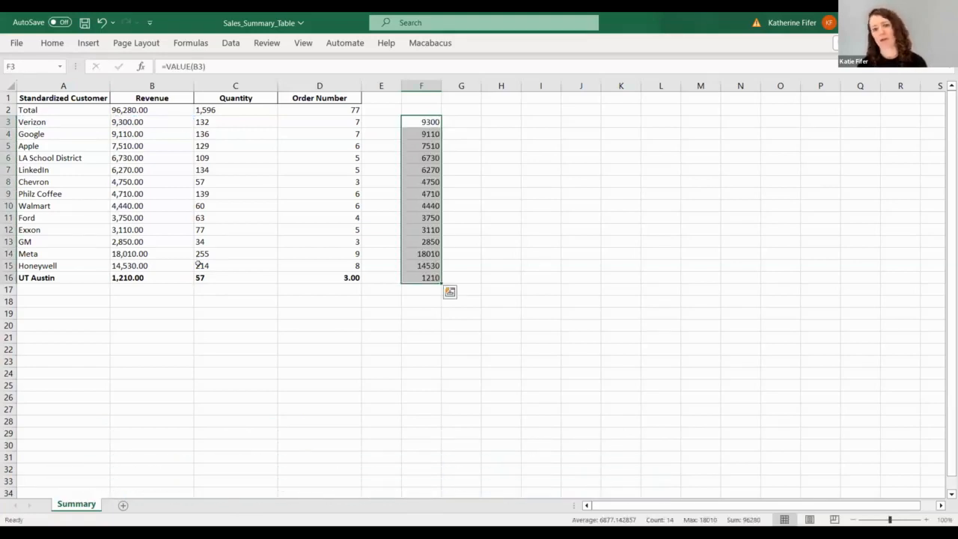
# Total the converted Revenue values in cell F17 with =SUM(F3:F16)
pyautogui.hotkey('ctrl', 'Down')
pyautogui.press('Down')
pyautogui.write('=')
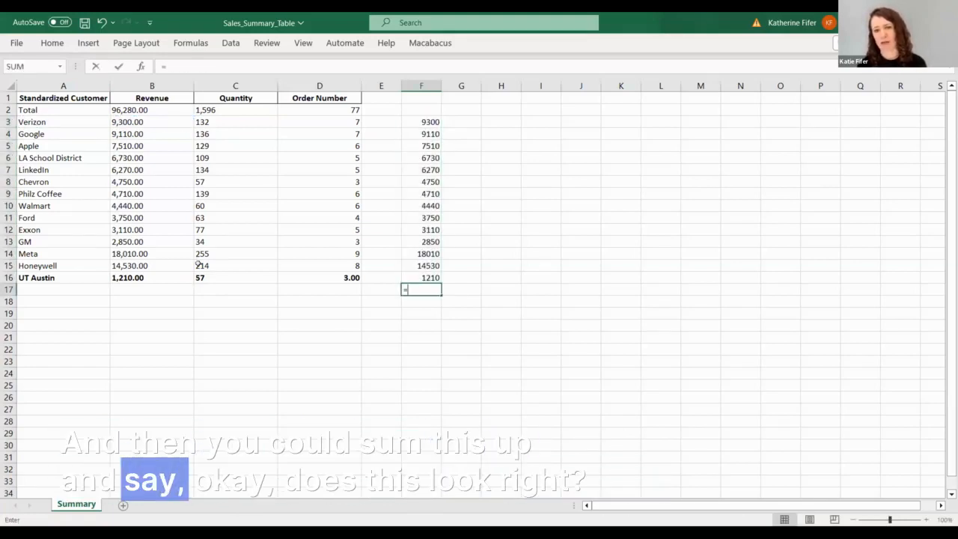
pyautogui.write('SUM(F3:F16)')
pyautogui.hotkey('ctrl', 'Return')
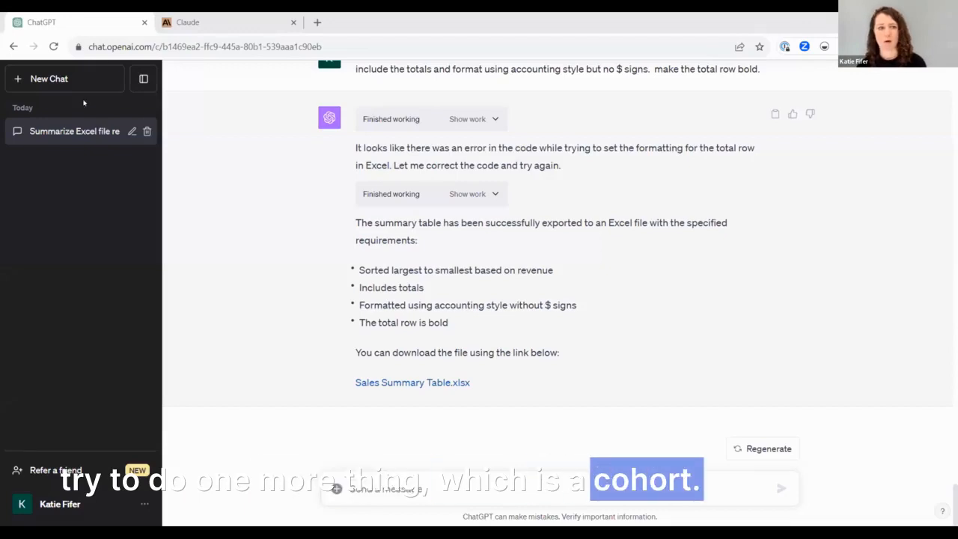
# Switch to ChatGPT, start a new chat and submit the Customer Cohort workbook from the Demo Files folder
pyautogui.click(32, 79)
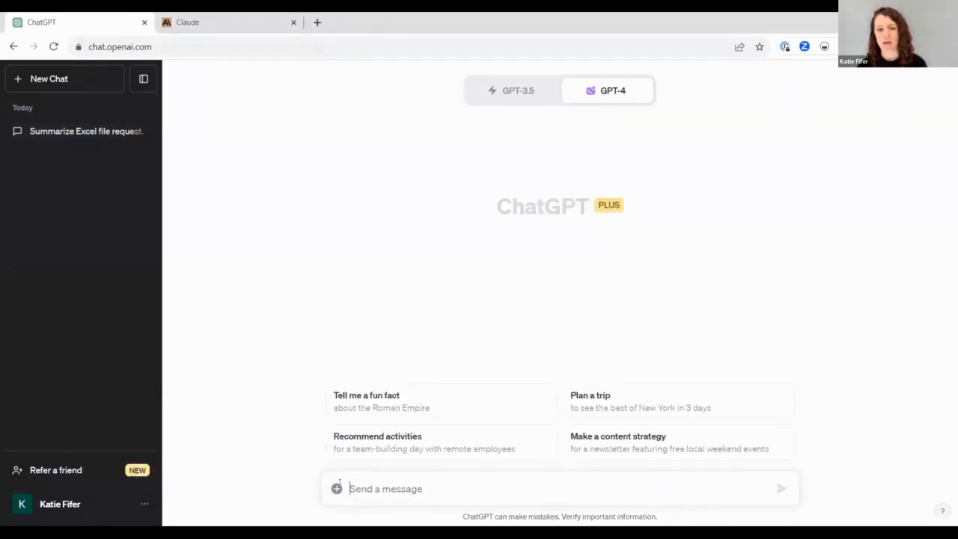
pyautogui.click(336, 488)
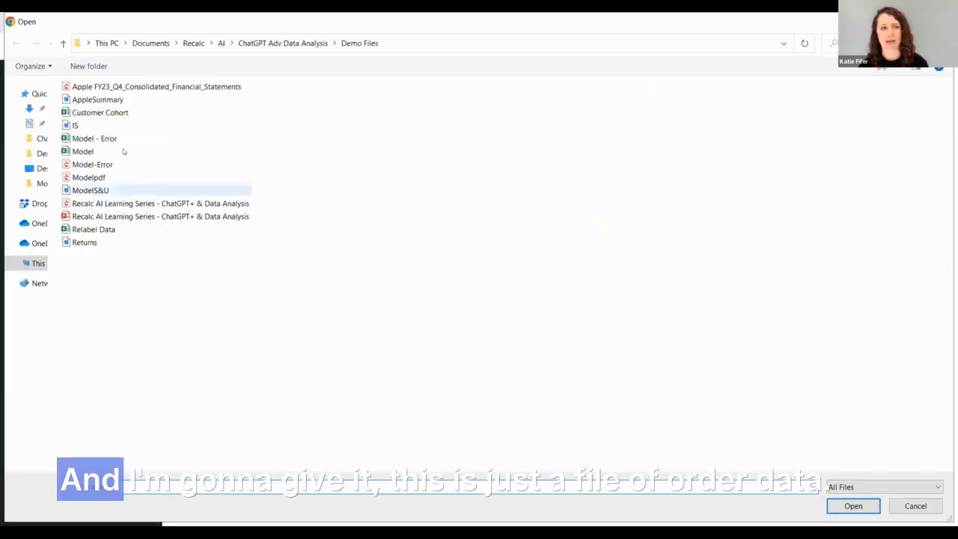
pyautogui.doubleClick(132, 112)
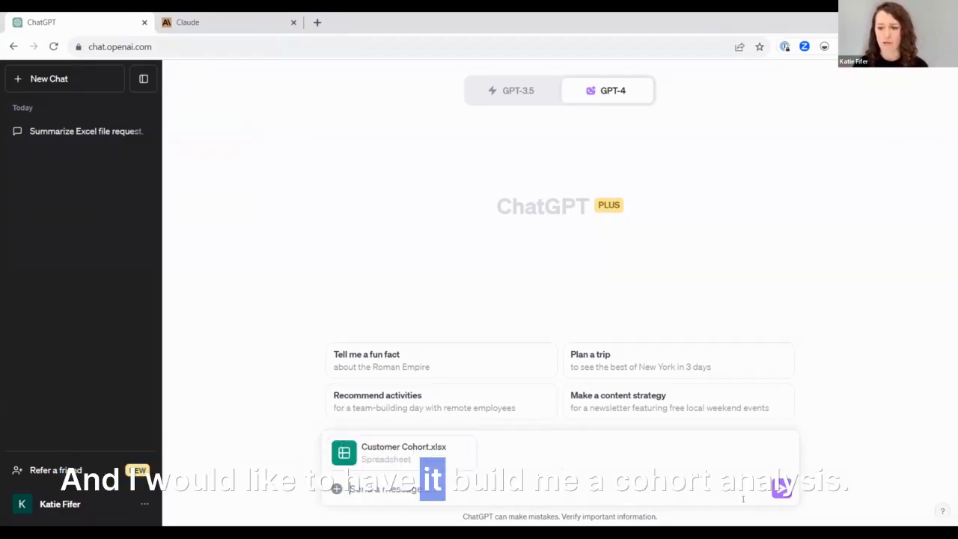
pyautogui.click(780, 487)
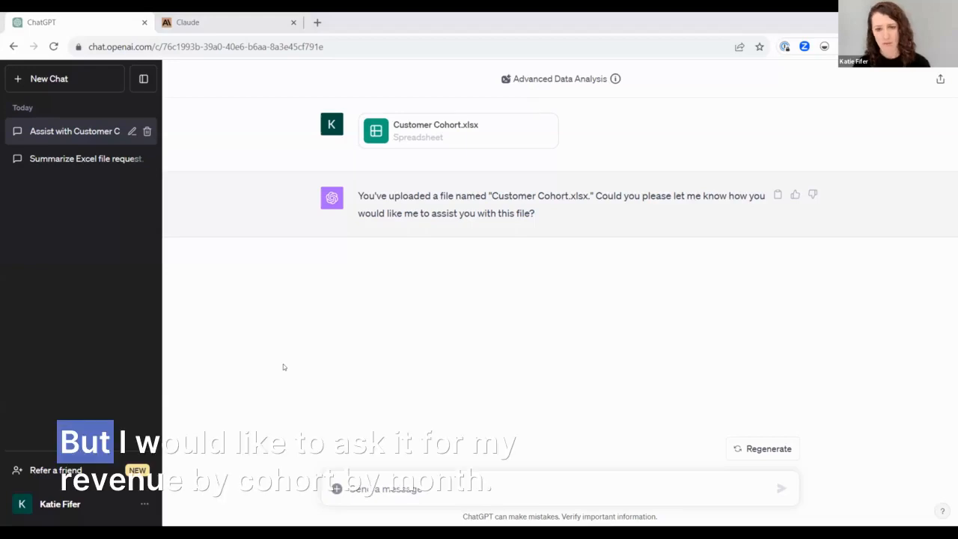
# Ask for a revenue by cohort by month analysis of the uploaded workbook and regenerate the interrupted response
pyautogui.hotkey('ctrl', 'v')
pyautogui.press('Return')
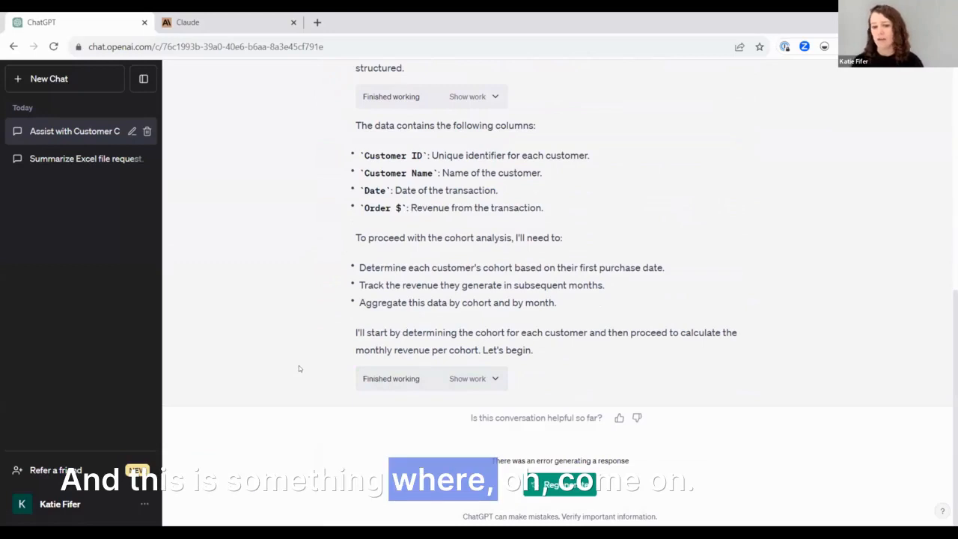
pyautogui.click(546, 490)
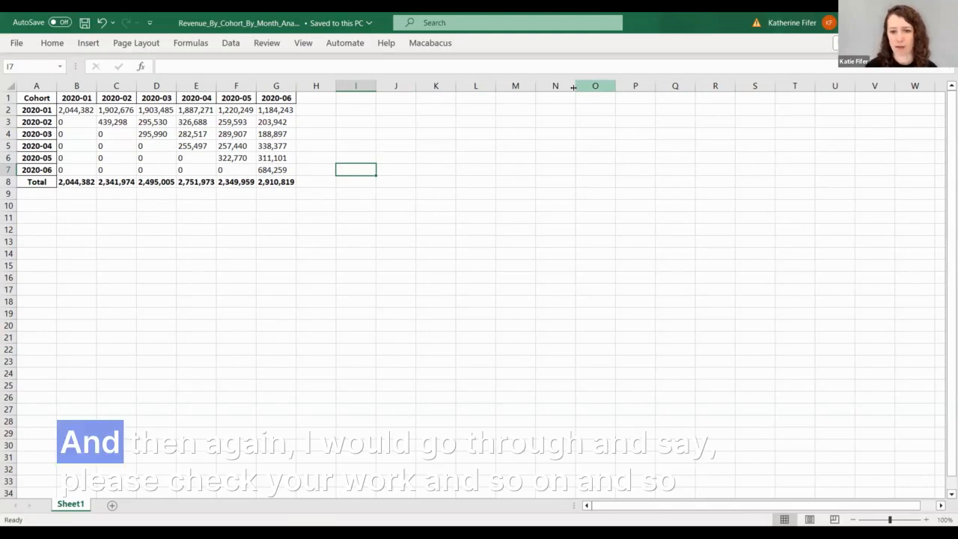
# Return to ChatGPT and request 100 rows of fake US-based tech company employee data with name, annual salary, team and location in a new chat
pyautogui.hotkey('alt', 'Tab')
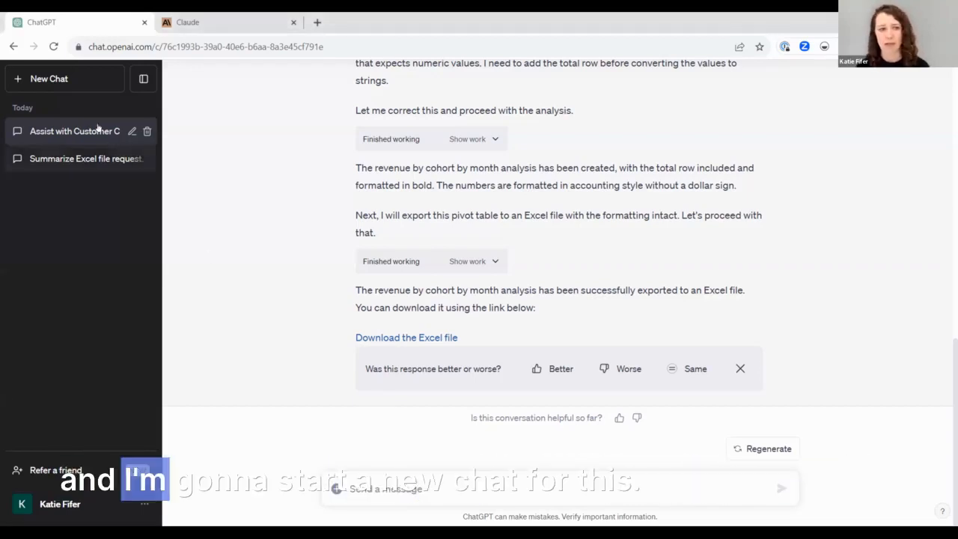
pyautogui.click(42, 84)
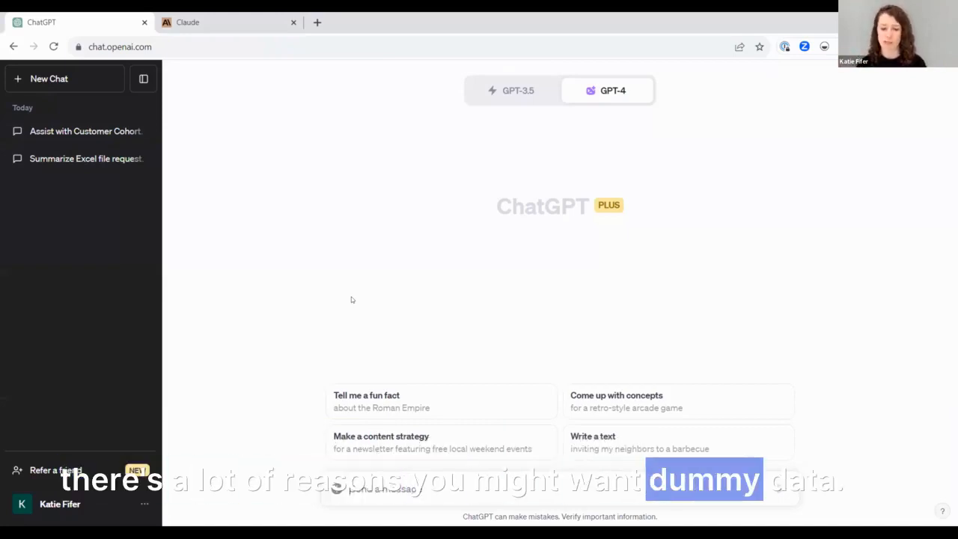
pyautogui.write("I need to make up some data for an Excel class I'm teaching. Can you help me make up some fake employee data?  Every row should be one employee with their name, annual salary, team, location.  US-based tech company.  I'd like 100 rows and once we take a look at it we can put it in Excel.")
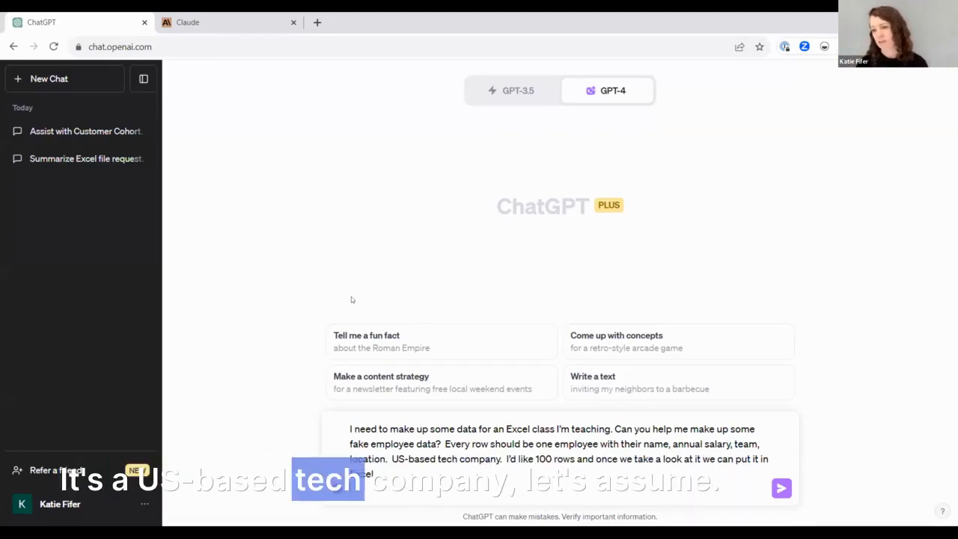
pyautogui.press('Return')
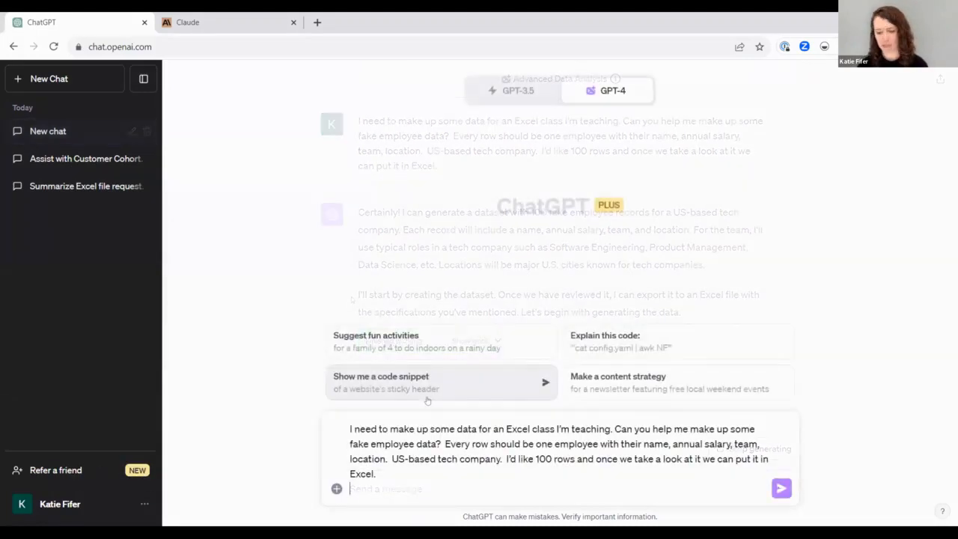
pyautogui.press('Return')
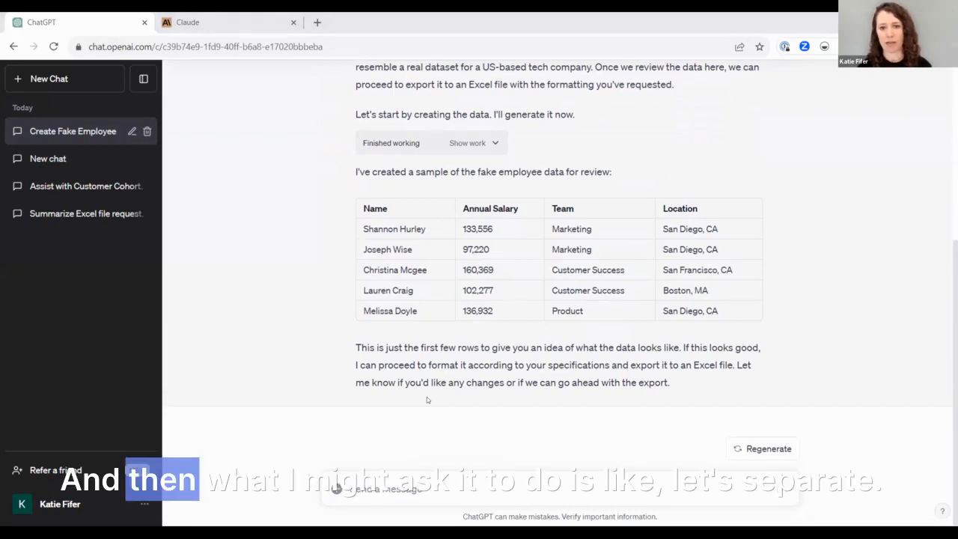
# Ask for the employee data to be split into separate first name, last name, city and state columns
pyautogui.click(350, 485)
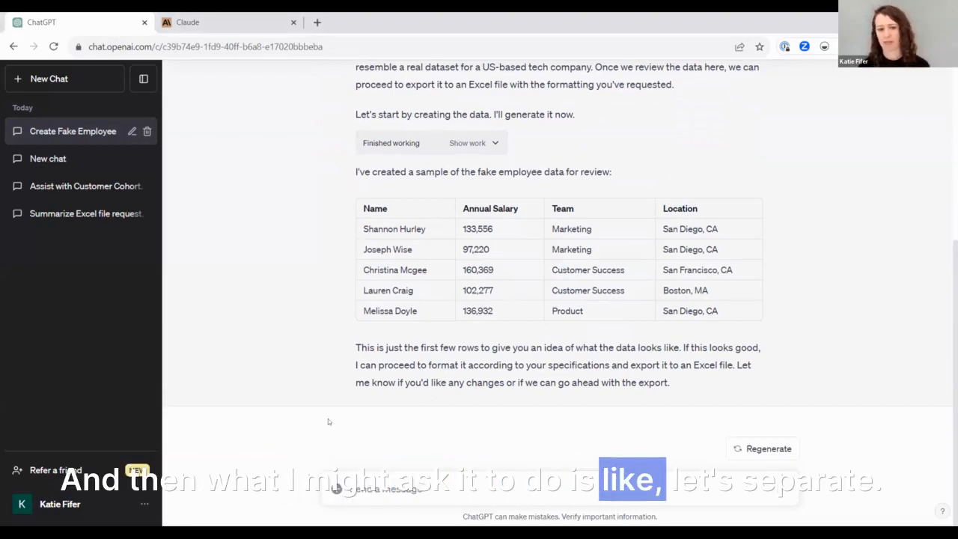
pyautogui.write('Let')
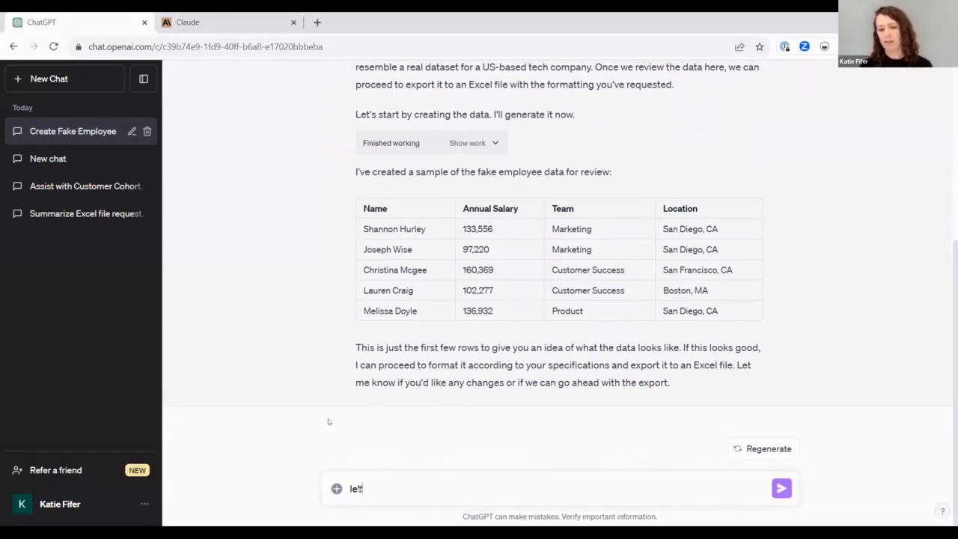
pyautogui.write("'s sepa")
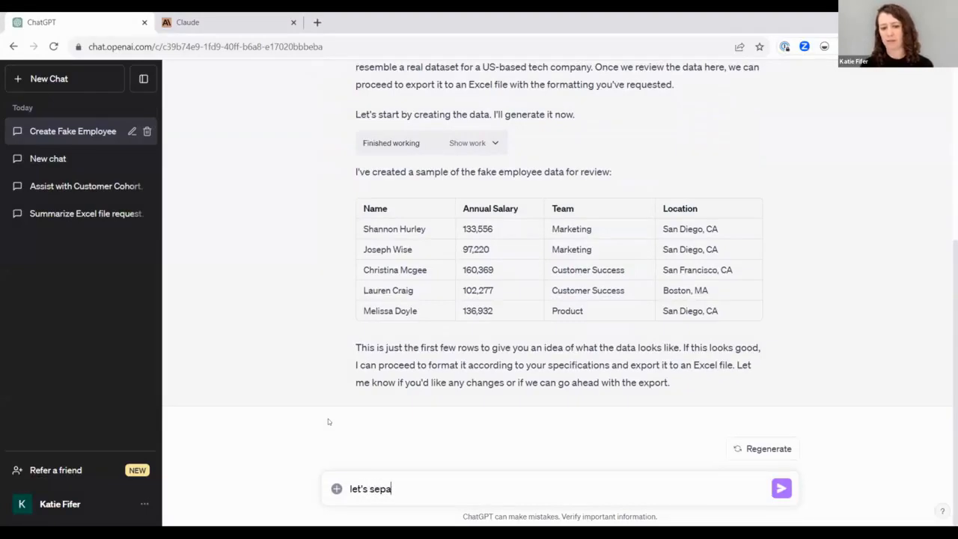
pyautogui.write('rate first name, l')
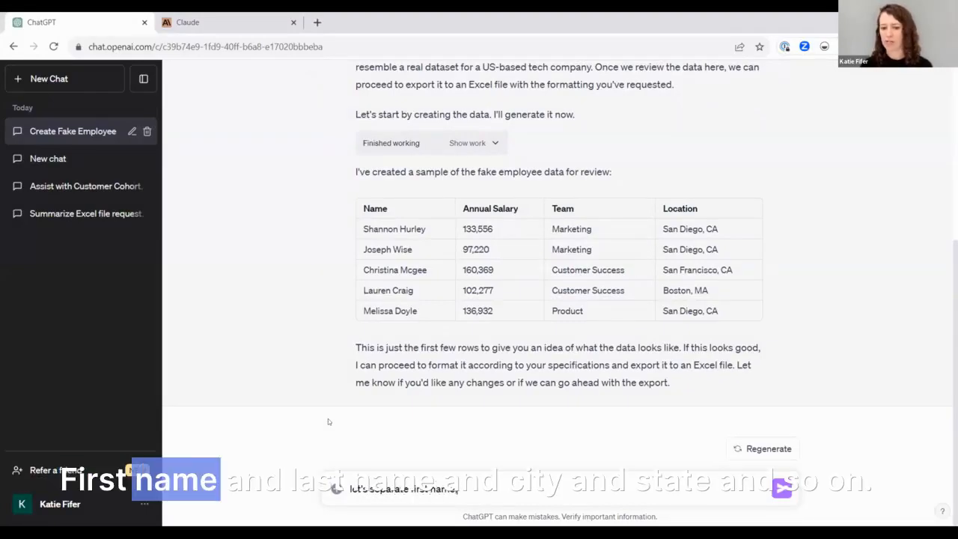
pyautogui.write('ast name,')
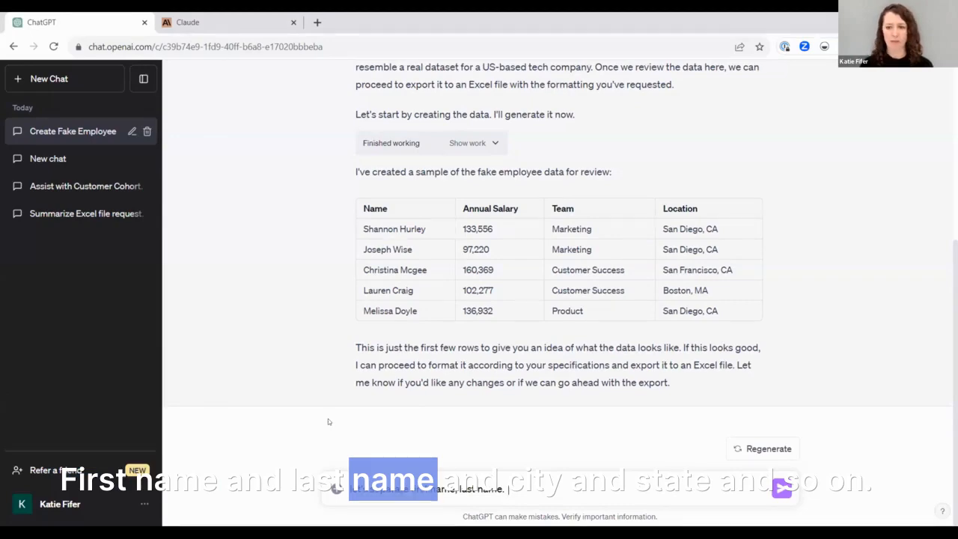
pyautogui.write(' and city and st')
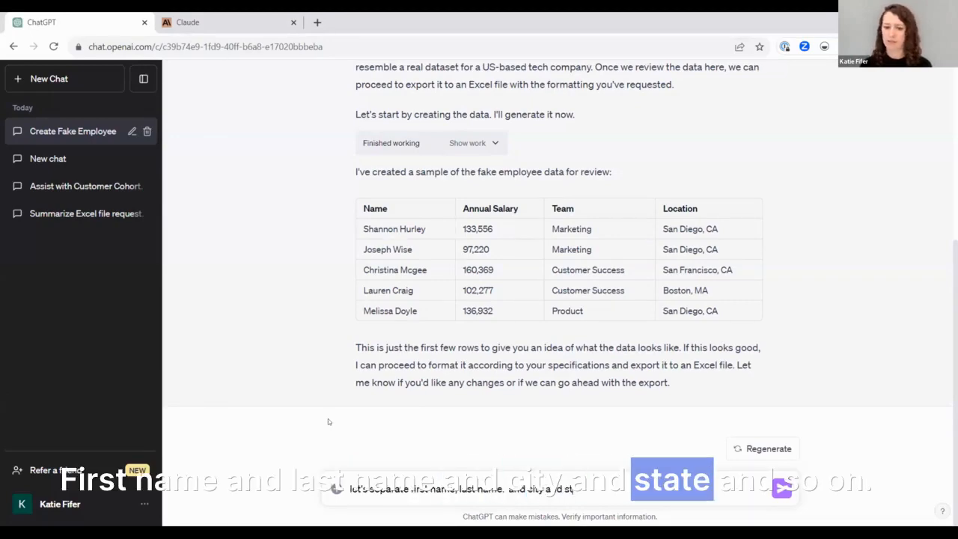
pyautogui.write('ate')
pyautogui.press('Return')
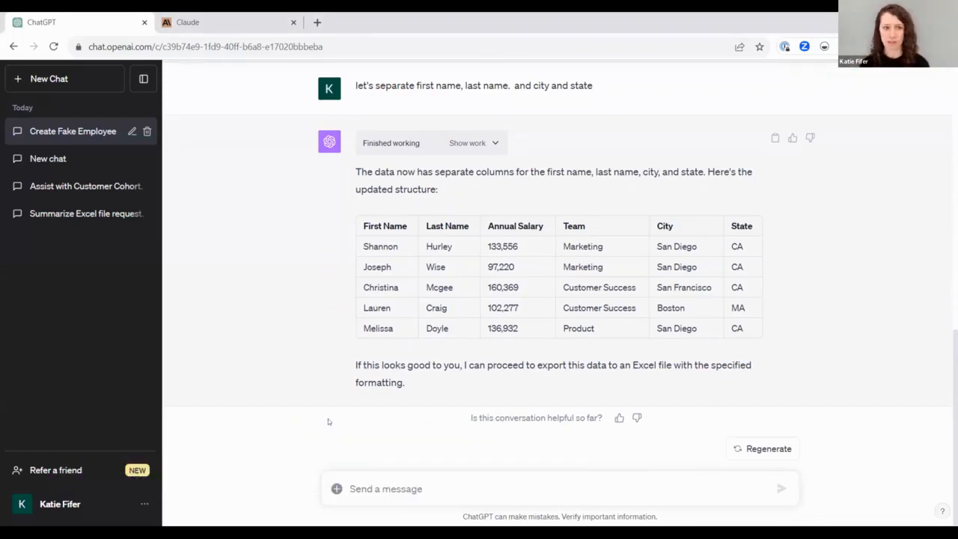
# Start a new chat and submit Modelpdf.pdf from the Demo Files folder
pyautogui.click(63, 89)
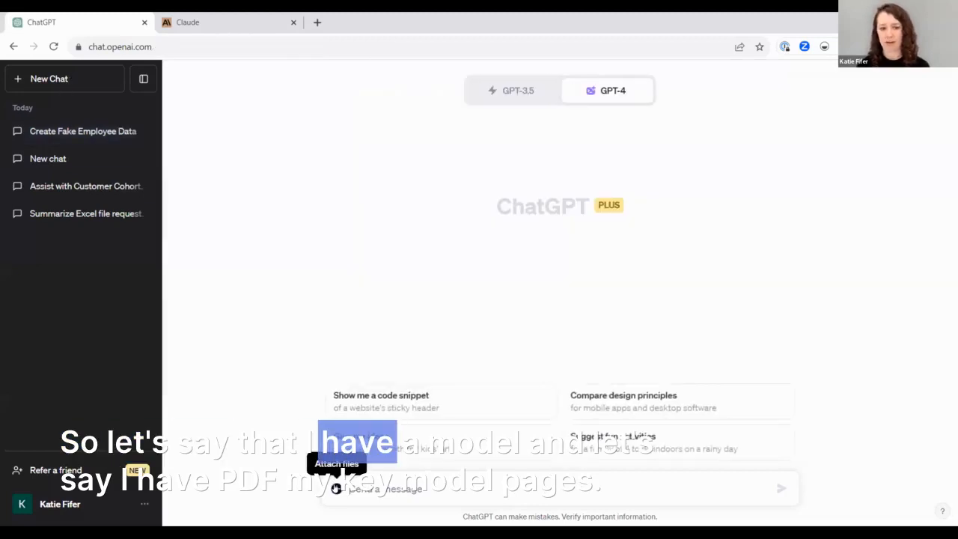
pyautogui.click(336, 487)
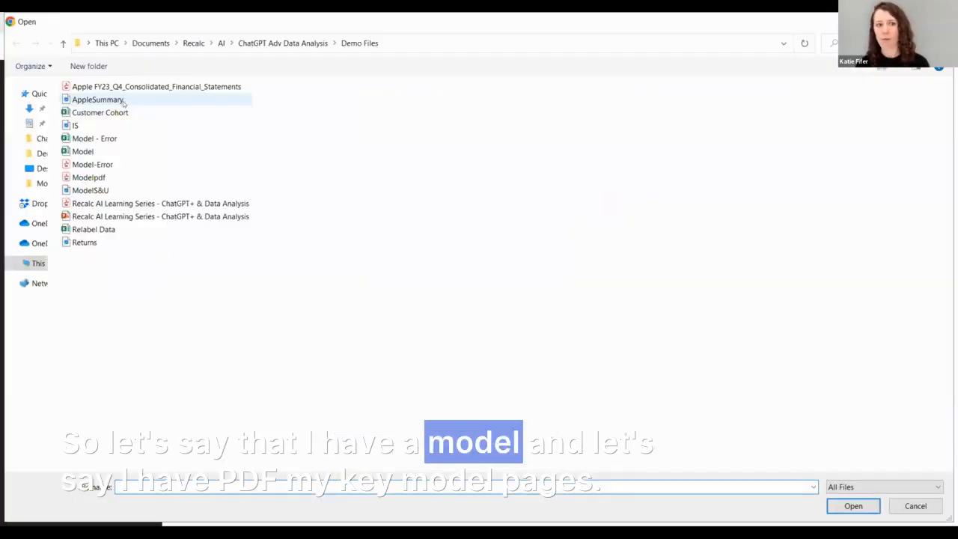
pyautogui.doubleClick(123, 177)
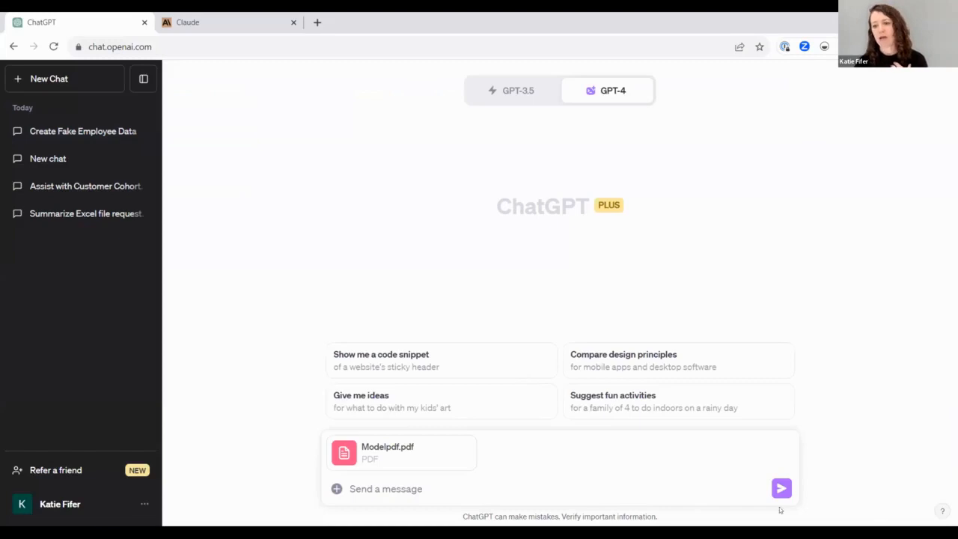
pyautogui.click(780, 492)
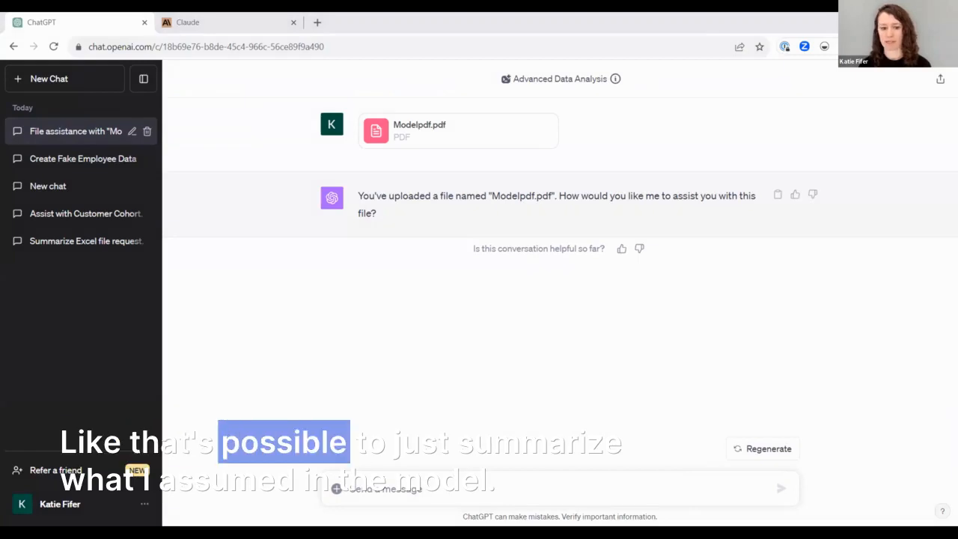
# Request a succinct team email summary of the model with numbers in $M, regenerate the interrupted response and review its key takeaways
pyautogui.write('Can you please create a succinct email summary of this model that I can send to my team? Where you are discussing numbers, please state them in $M')
pyautogui.press('Return')
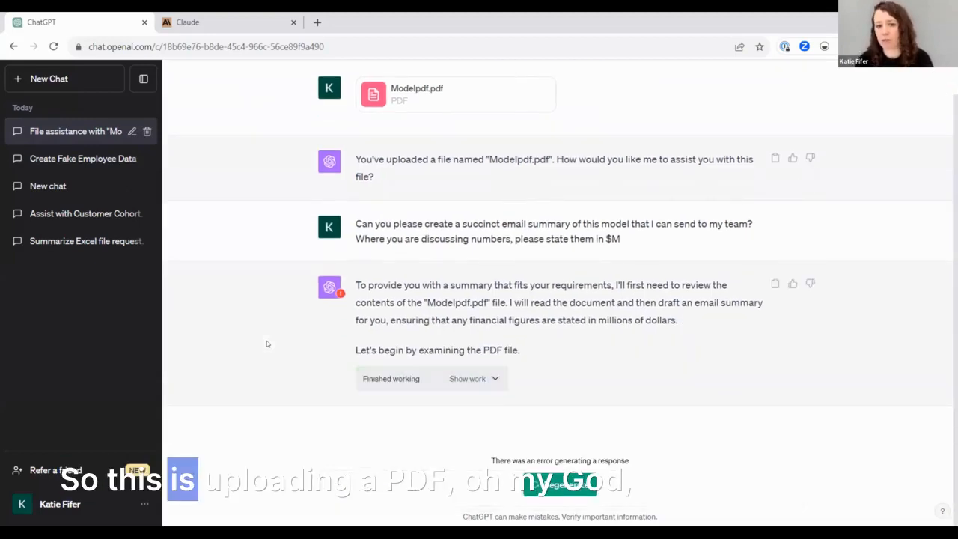
pyautogui.click(555, 485)
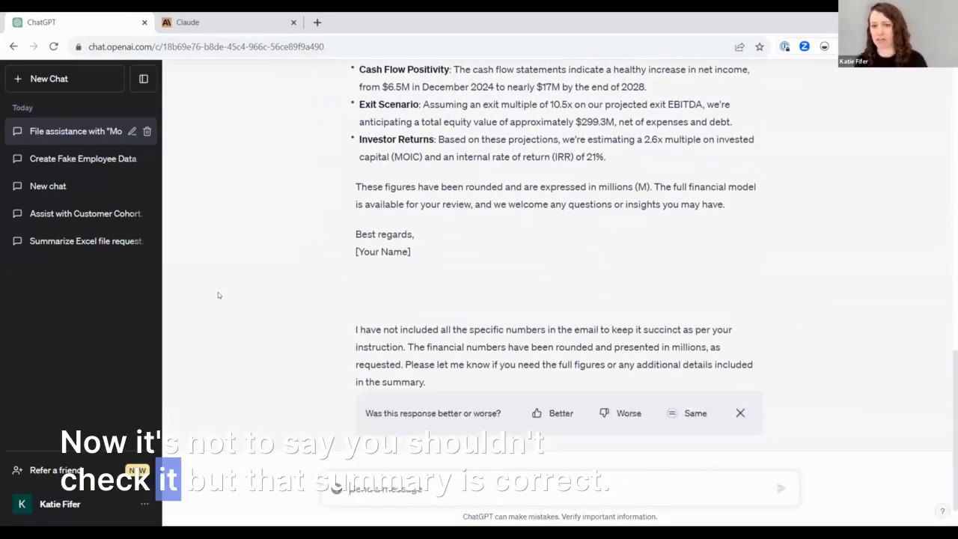
pyautogui.scroll(4, 236, 282)
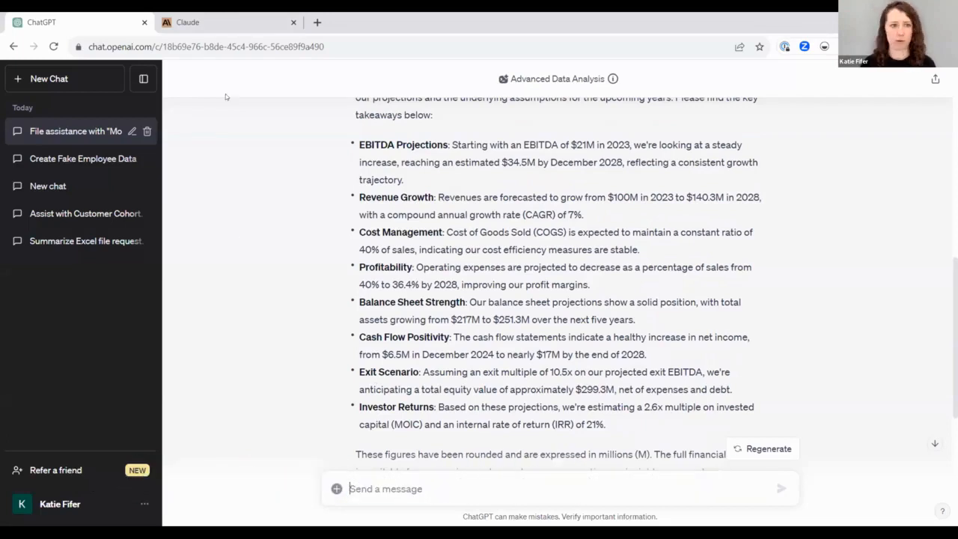
# Switch to Claude and submit Modelpdf.pdf there for comparison
pyautogui.click(225, 27)
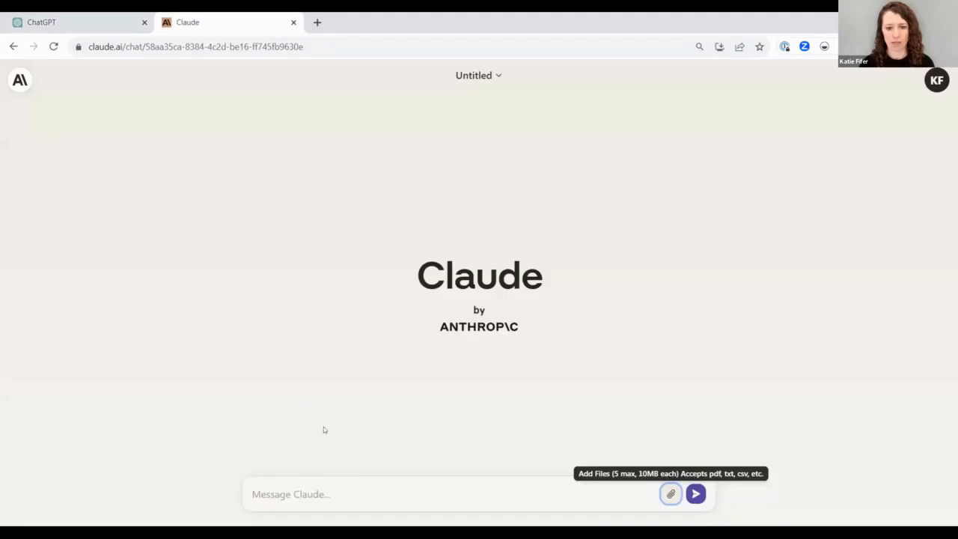
pyautogui.click(669, 493)
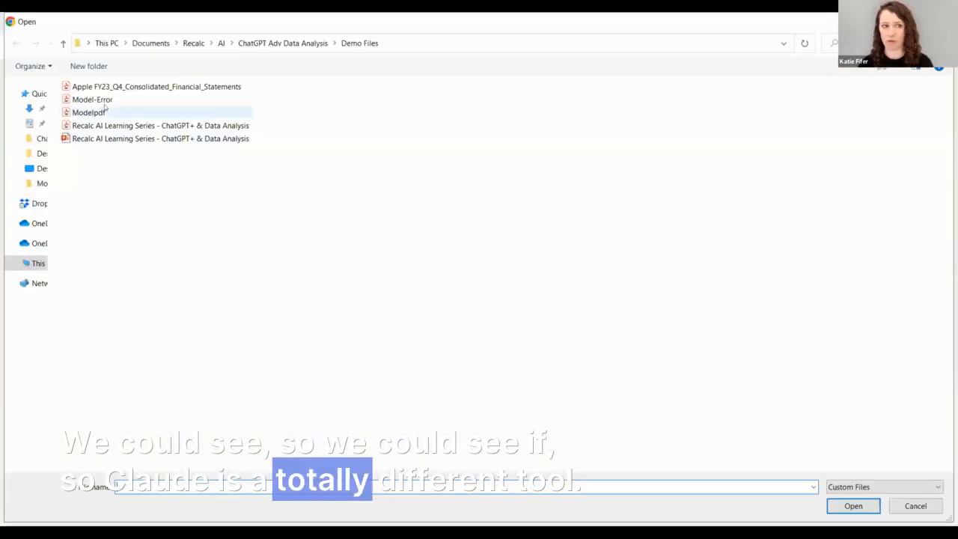
pyautogui.doubleClick(108, 113)
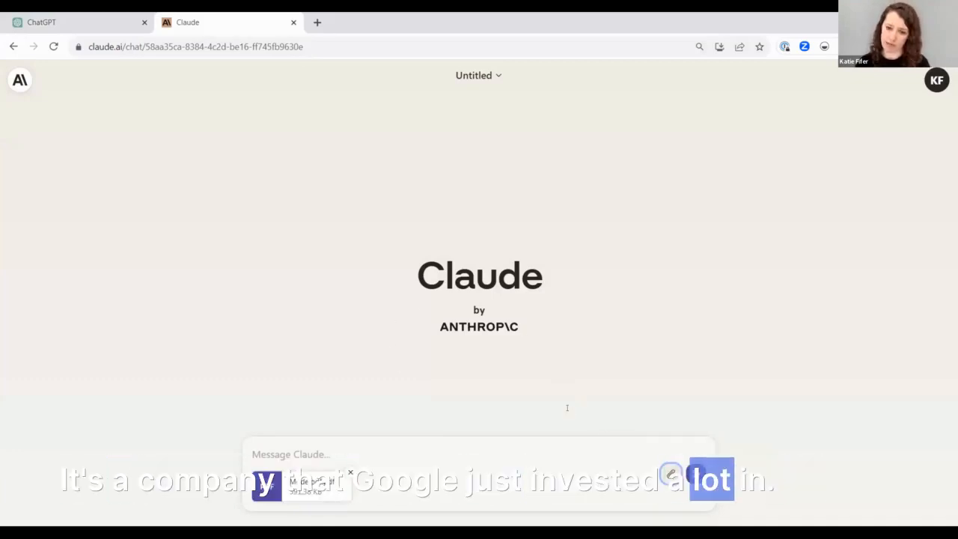
pyautogui.click(695, 474)
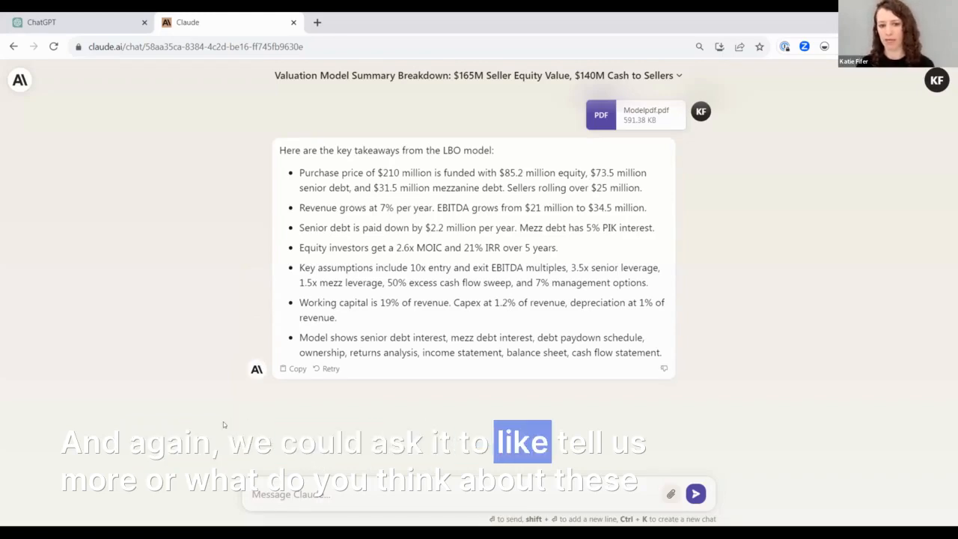
# Ask Claude "what do you think about these assumptions? it's a services company" about the LBO model
pyautogui.write('wh')
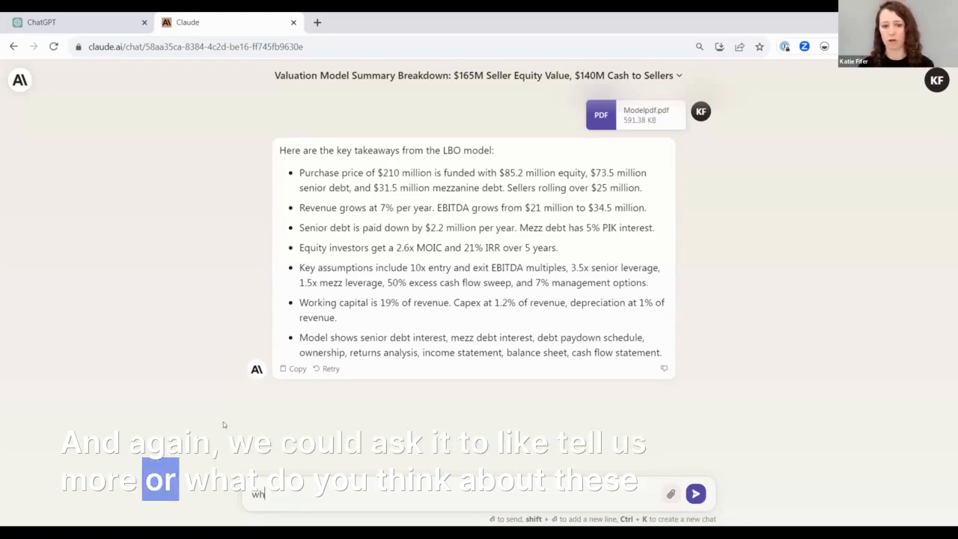
pyautogui.write('at do you thin')
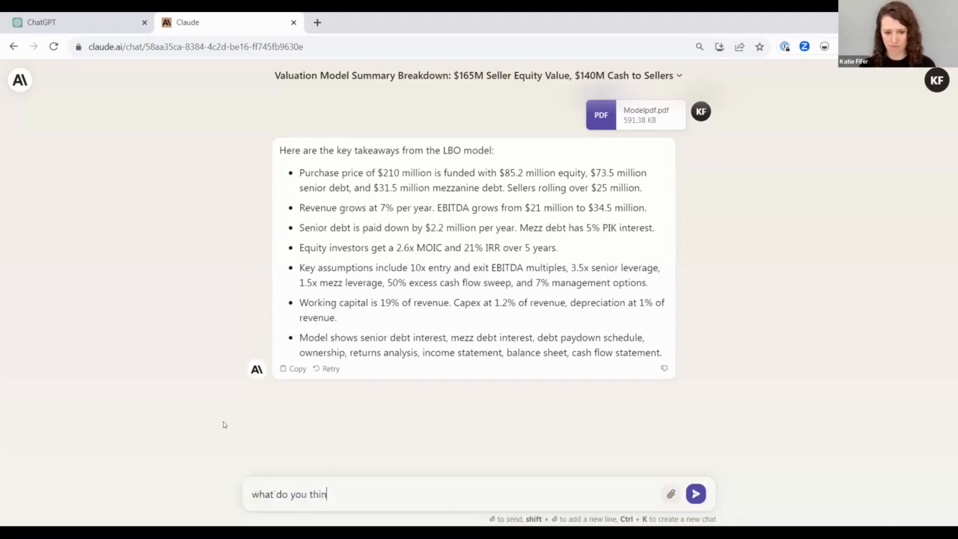
pyautogui.write('k about these assumpt')
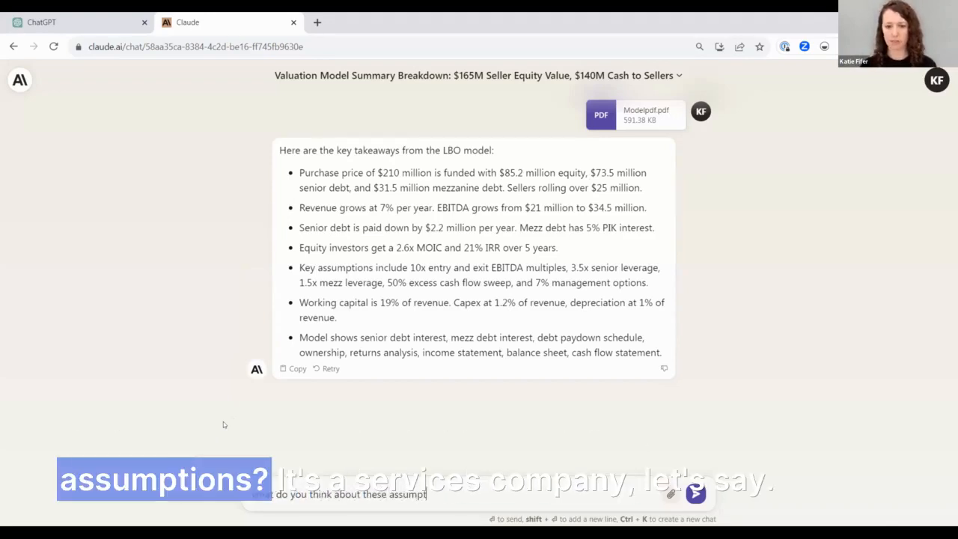
pyautogui.write("ions? it's a services company")
pyautogui.press('Return')
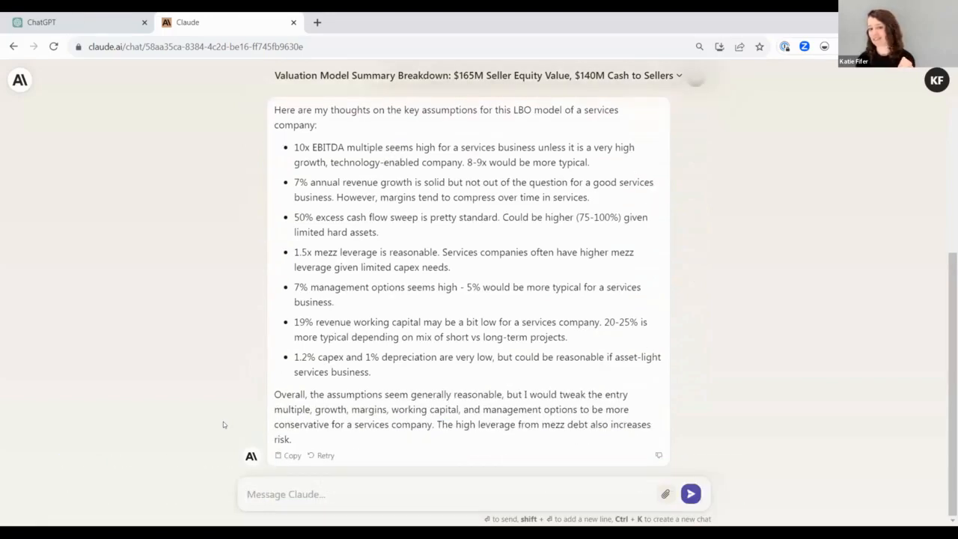
# Ask the follow-up question "what comps should we consider?" in the LBO model chat
pyautogui.write('what')
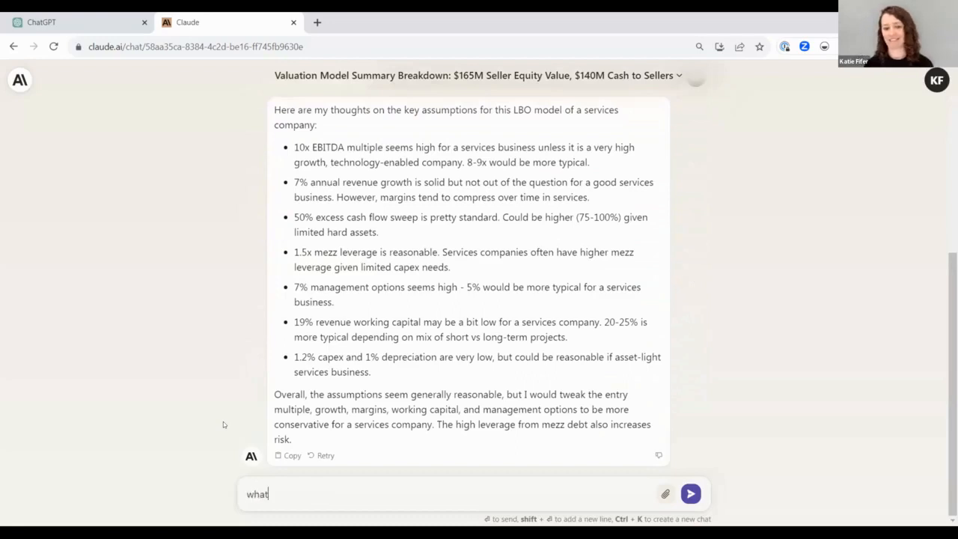
pyautogui.write(' comps should we consider?')
pyautogui.press('Return')
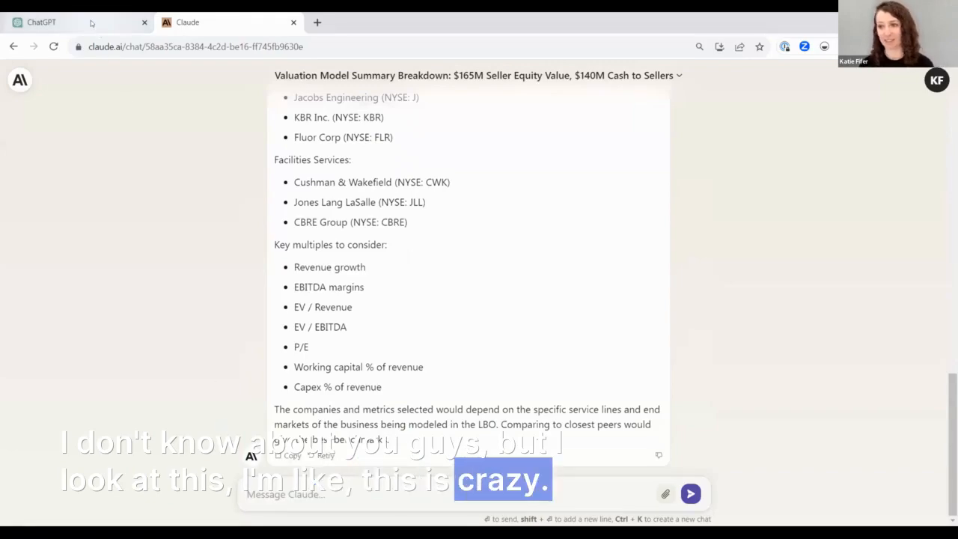
# Switch to ChatGPT and submit the IS income statement image from Demo Files in a new GPT-4 Default chat
pyautogui.click(57, 23)
pyautogui.scroll(-5, 359, 336)
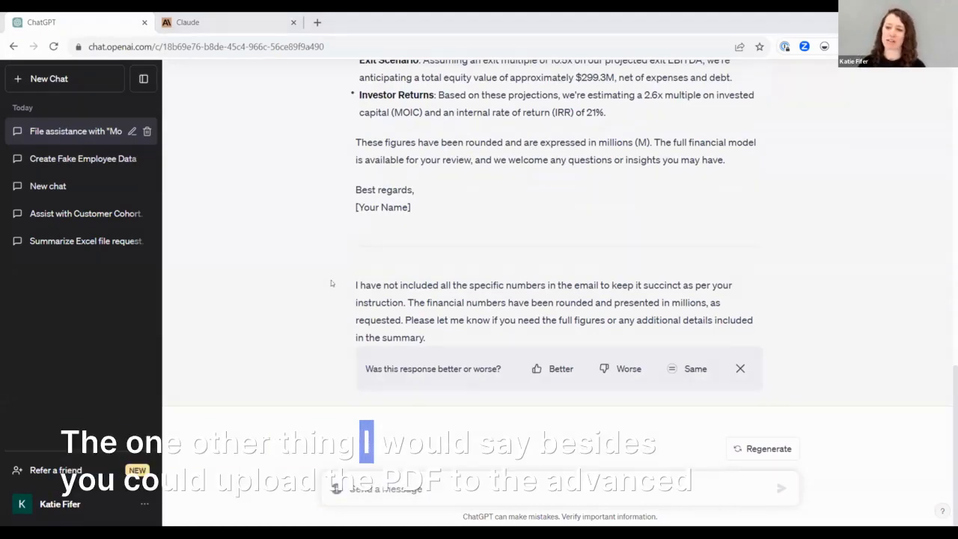
pyautogui.scroll(4, 331, 282)
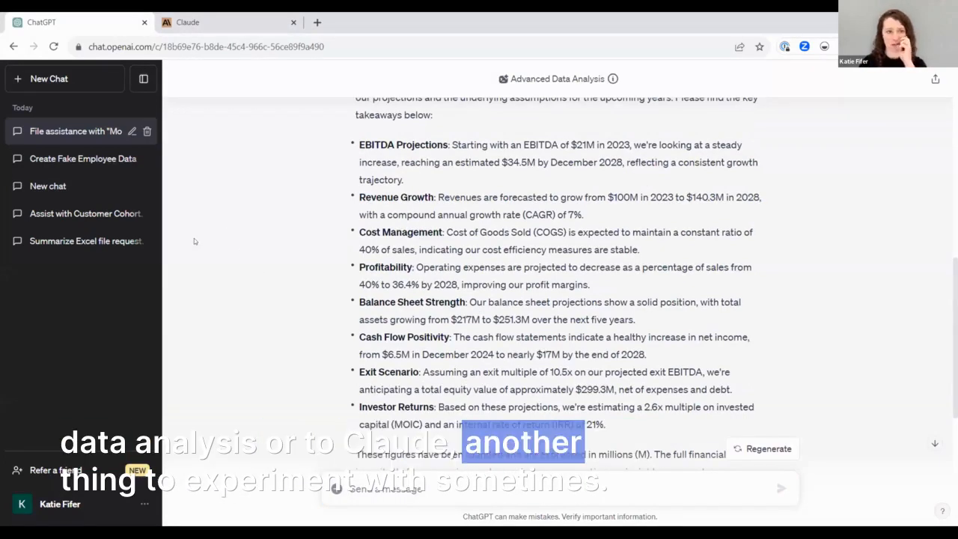
pyautogui.click(67, 82)
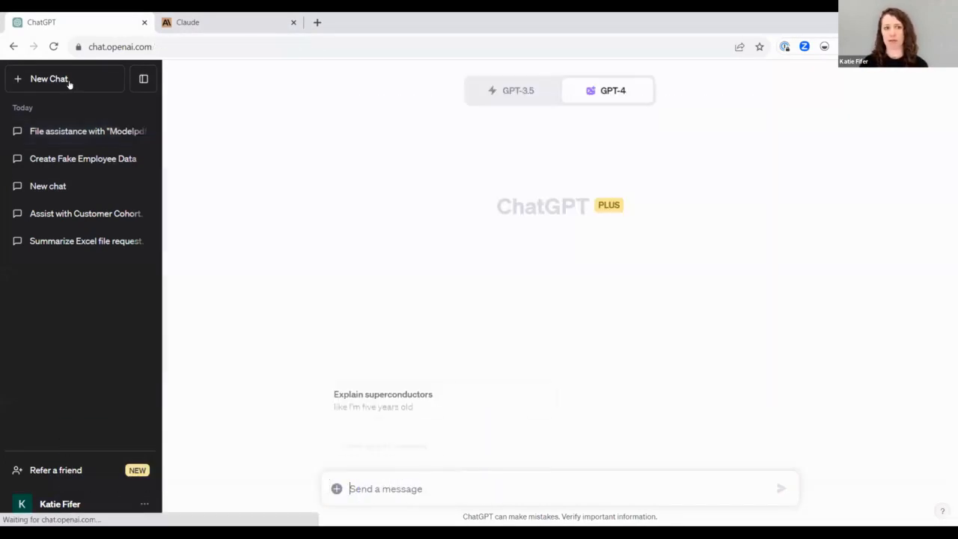
pyautogui.moveTo(544, 78)
pyautogui.click(590, 91)
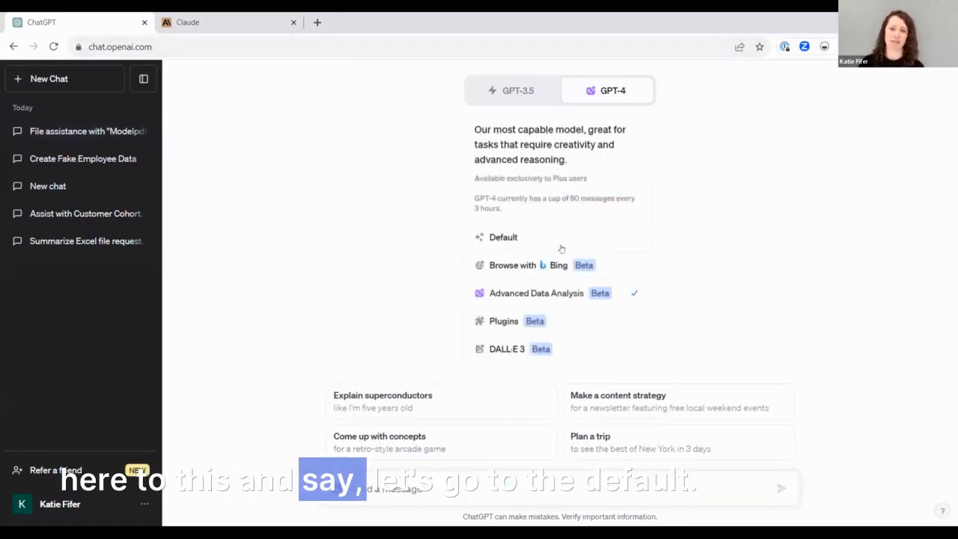
pyautogui.moveTo(622, 86)
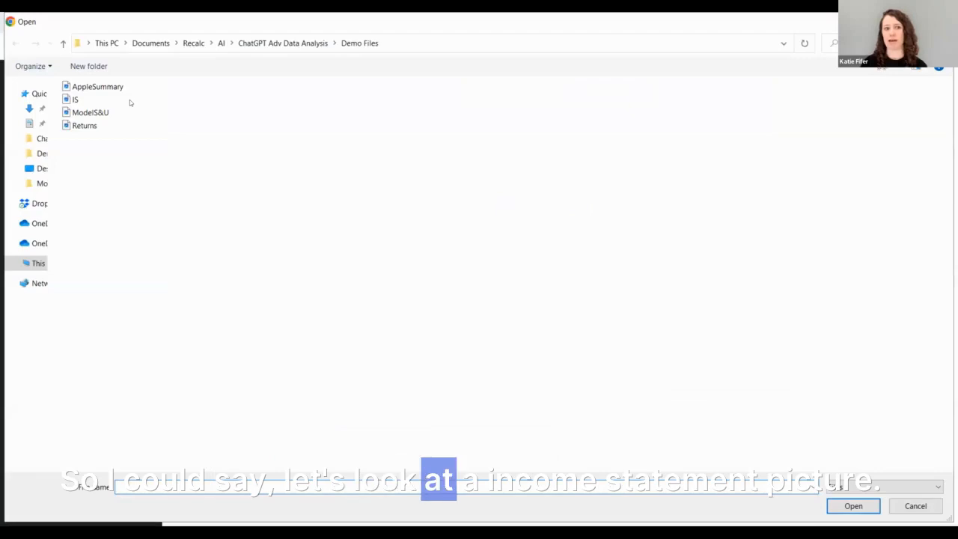
pyautogui.doubleClick(88, 98)
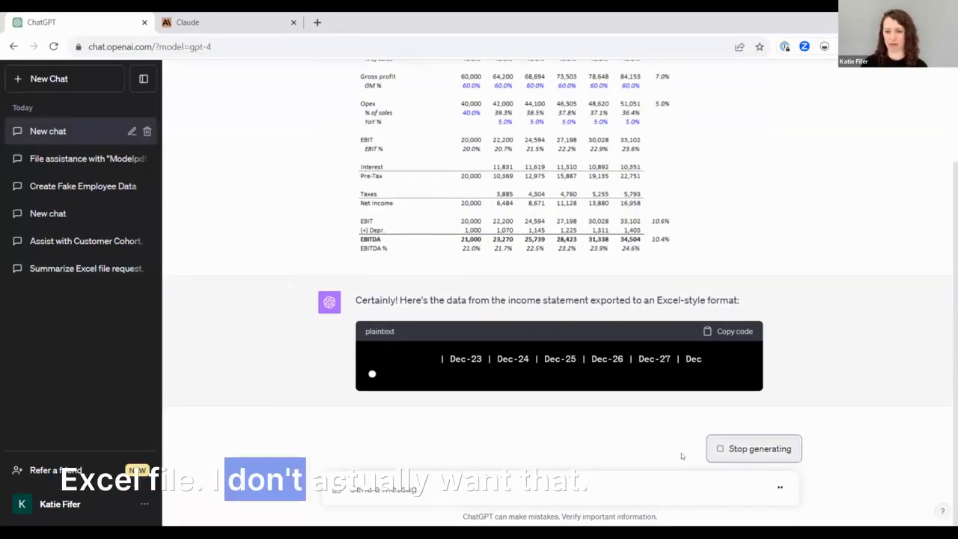
# Stop the Excel-style export of the income statement and ask "can you summarize?" instead
pyautogui.click(755, 448)
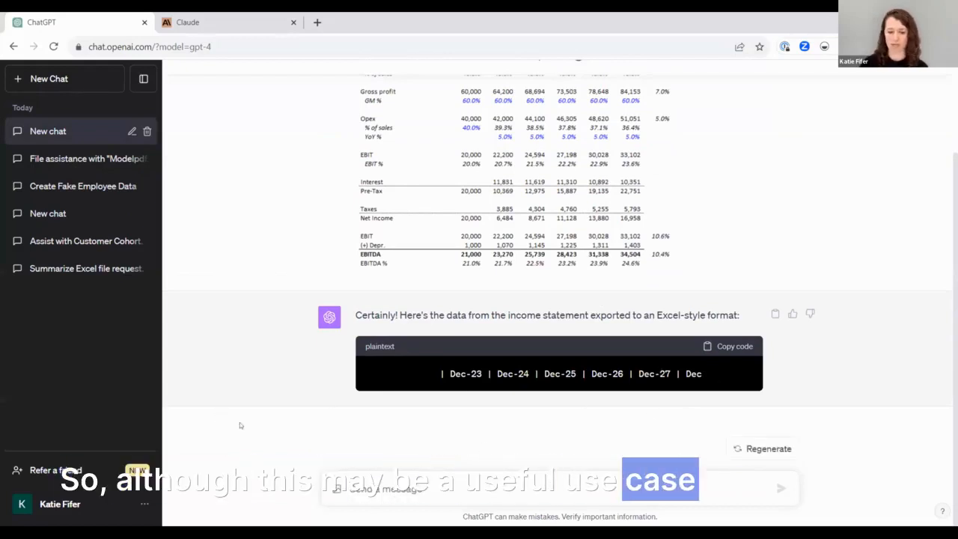
pyautogui.write('summari')
pyautogui.hotkey('ctrl', 'a')
pyautogui.write('can you summarize')
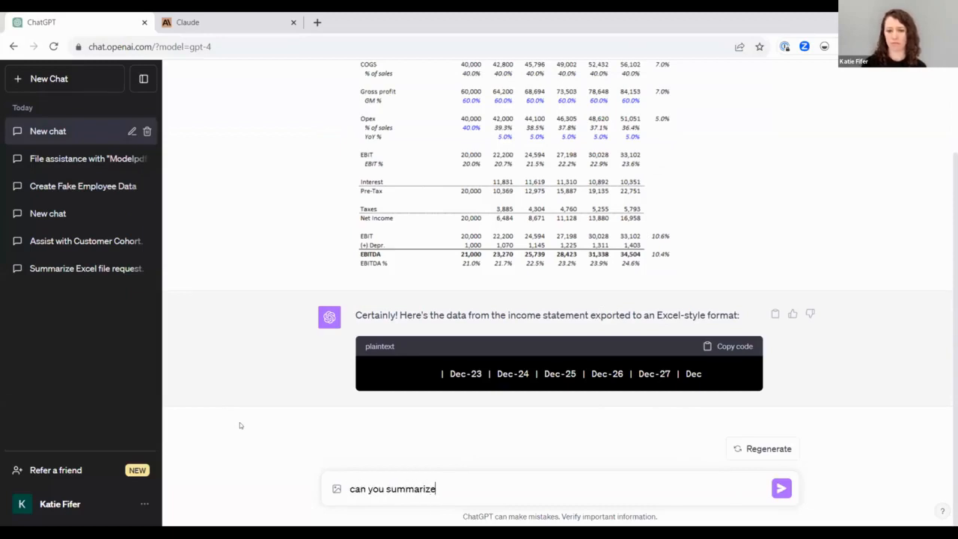
pyautogui.write('?')
pyautogui.press('Return')
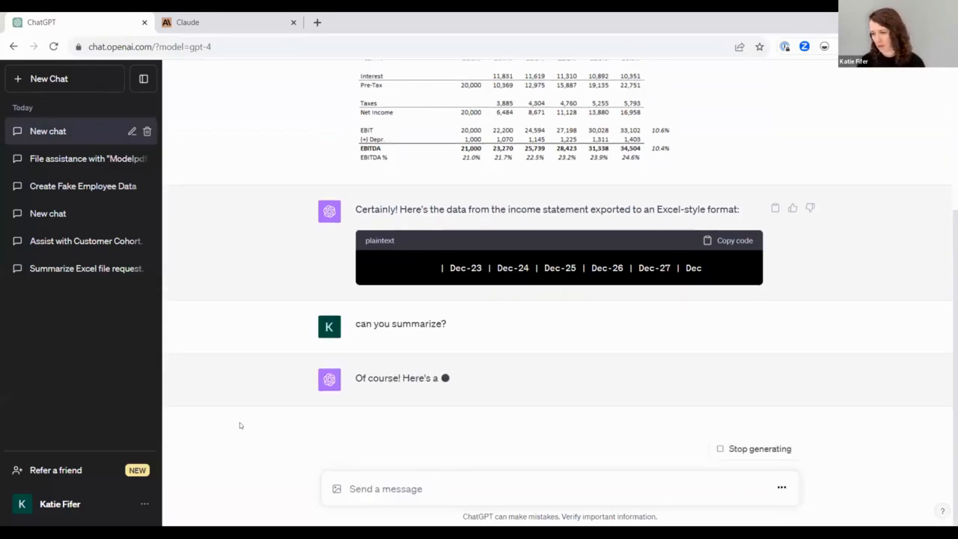
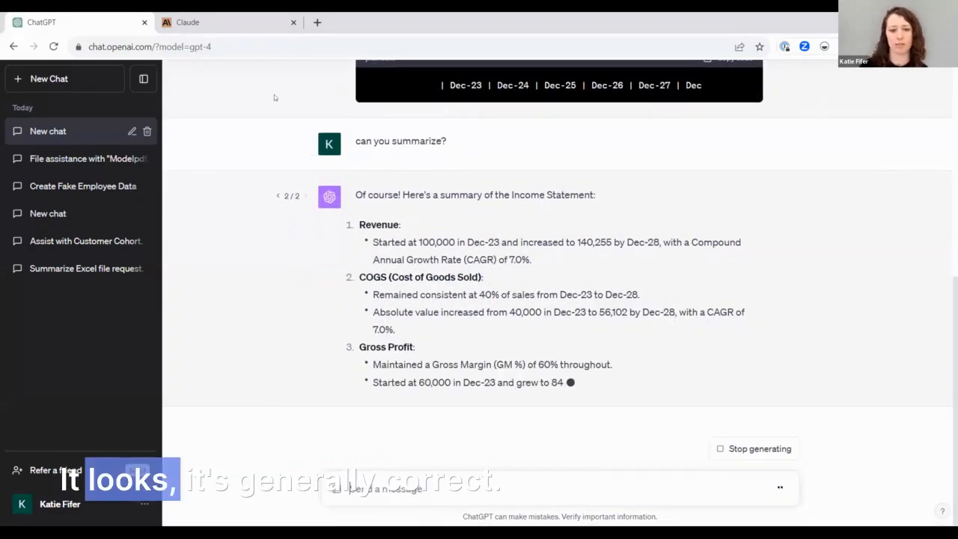
# Switch to Claude and submit the Apple FY23_Q4_Consolidated_Financial_Statements PDF from Demo Files
pyautogui.click(202, 22)
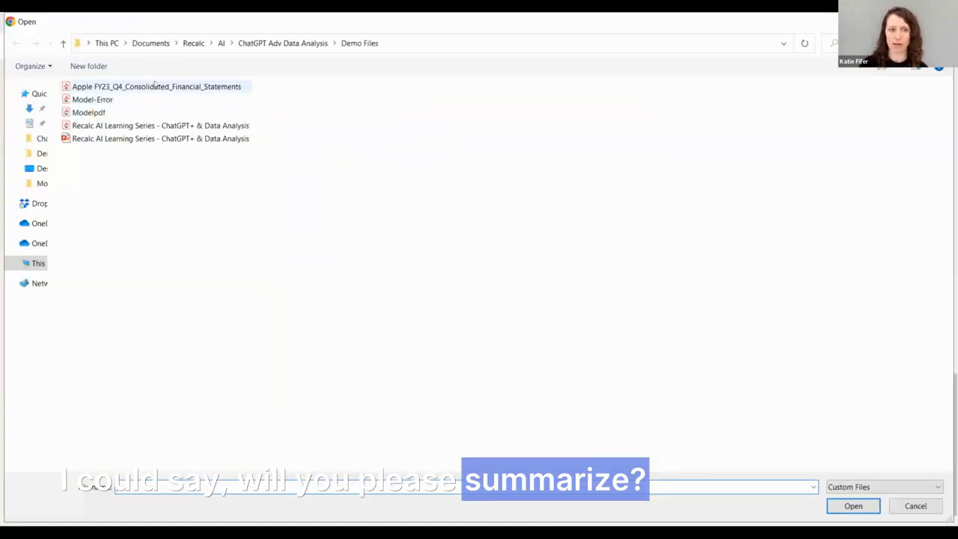
pyautogui.click(155, 86)
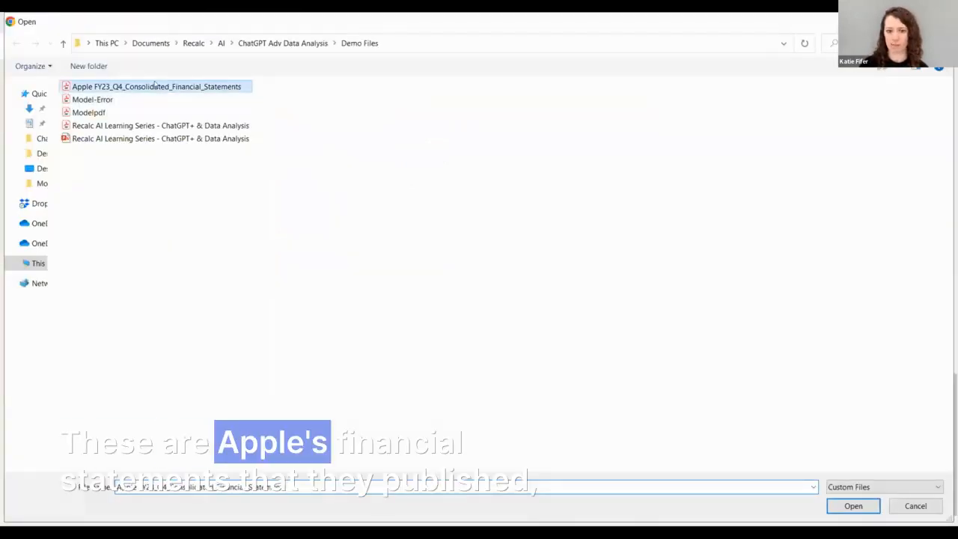
pyautogui.doubleClick(154, 86)
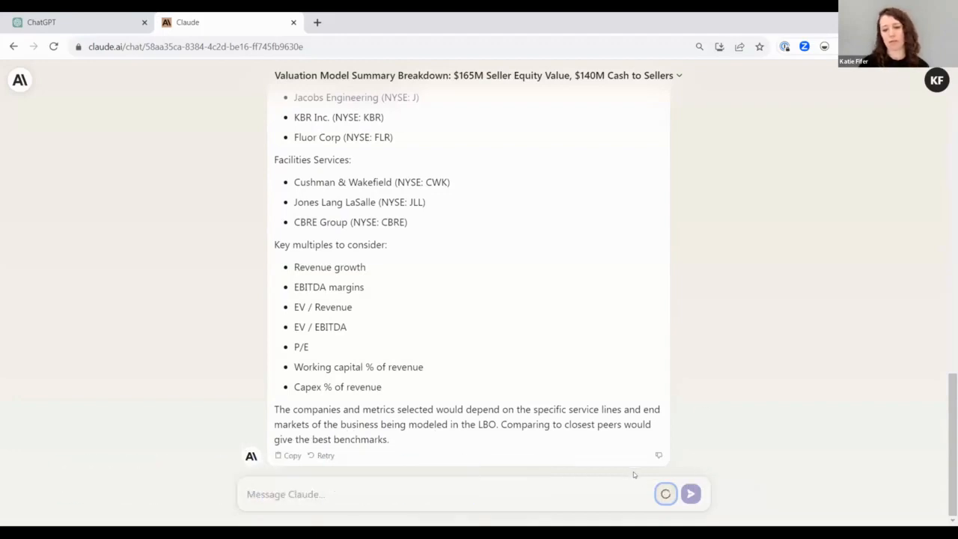
pyautogui.click(690, 473)
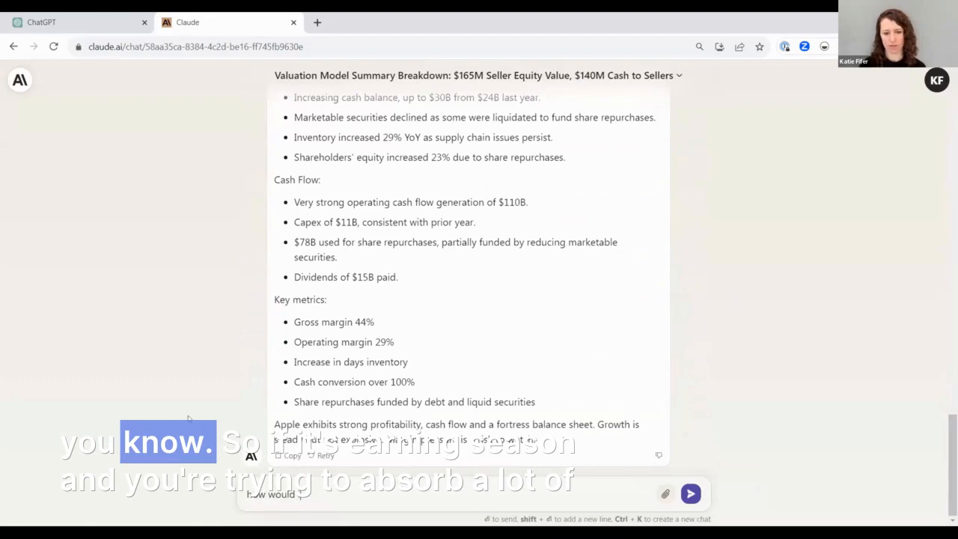
# Ask how to explain the Apple results succinctly to a colleague, and follow up with "any product level trends?"
pyautogui.write('lain this succinctly to a colleague?')
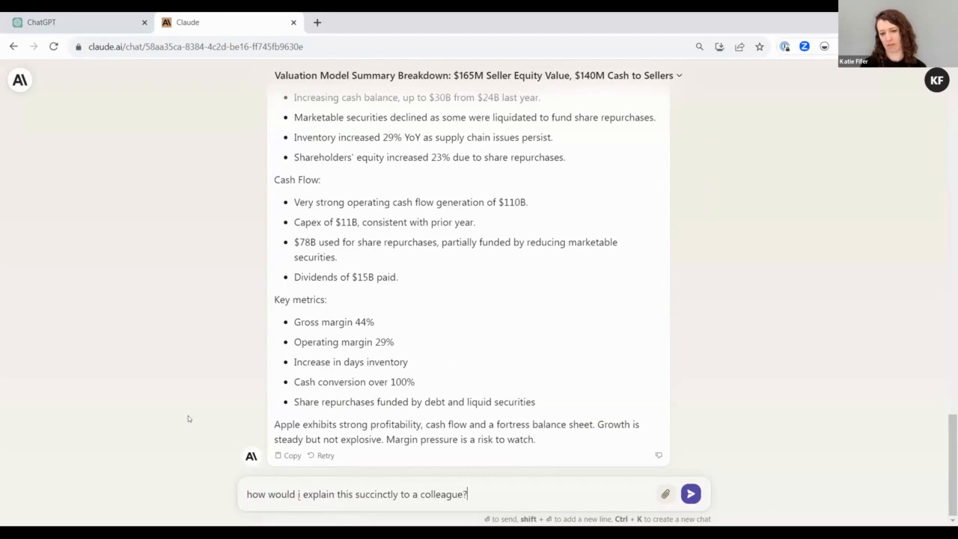
pyautogui.press('Return')
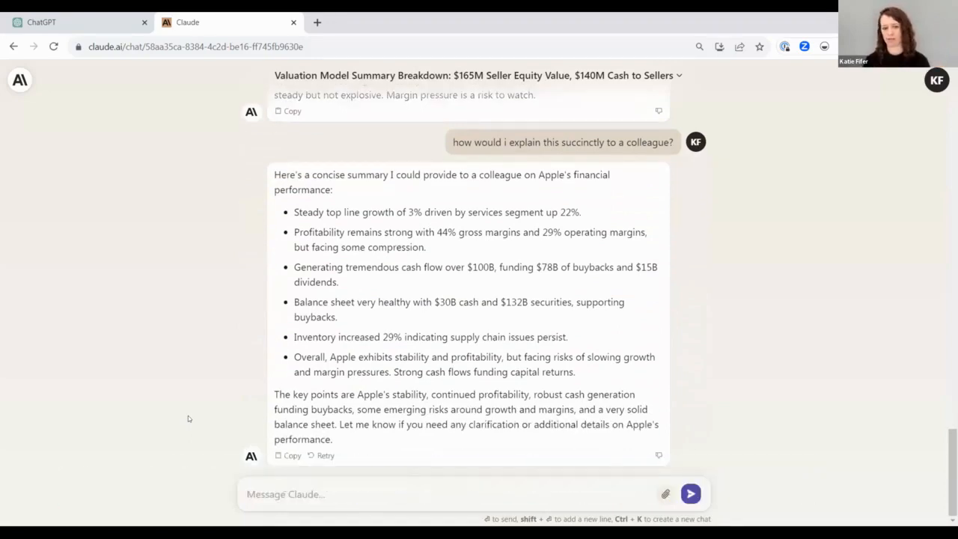
pyautogui.write('any')
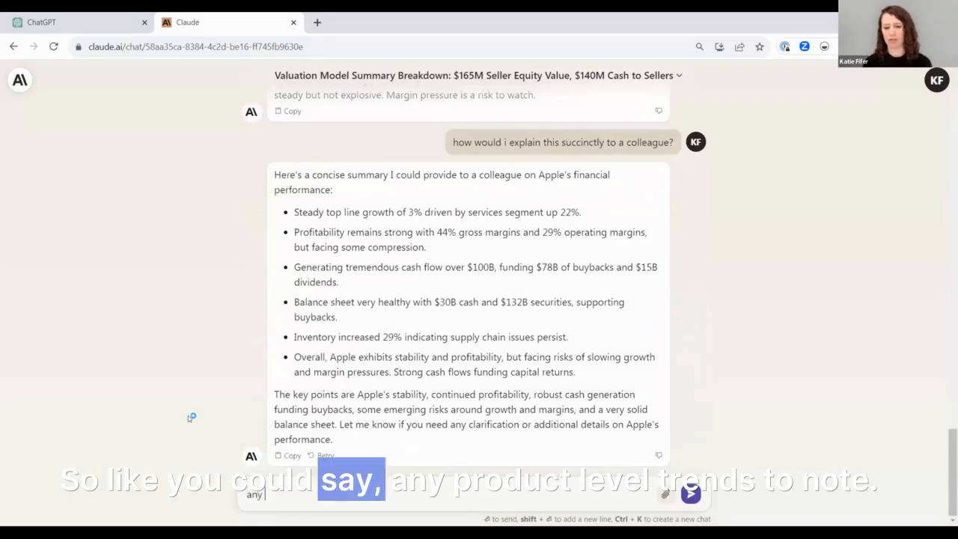
pyautogui.write(' product level trends?')
pyautogui.press('Return')
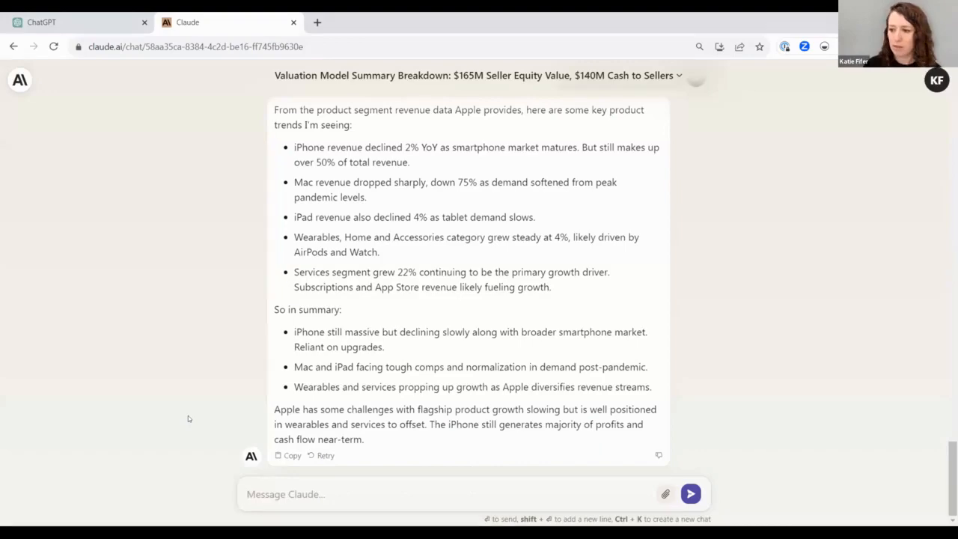
# In a new ChatGPT Advanced Data Analysis chat, request a succinct interview answer walking $30 of depreciation at a 30% tax rate through the three statements
pyautogui.click(35, 21)
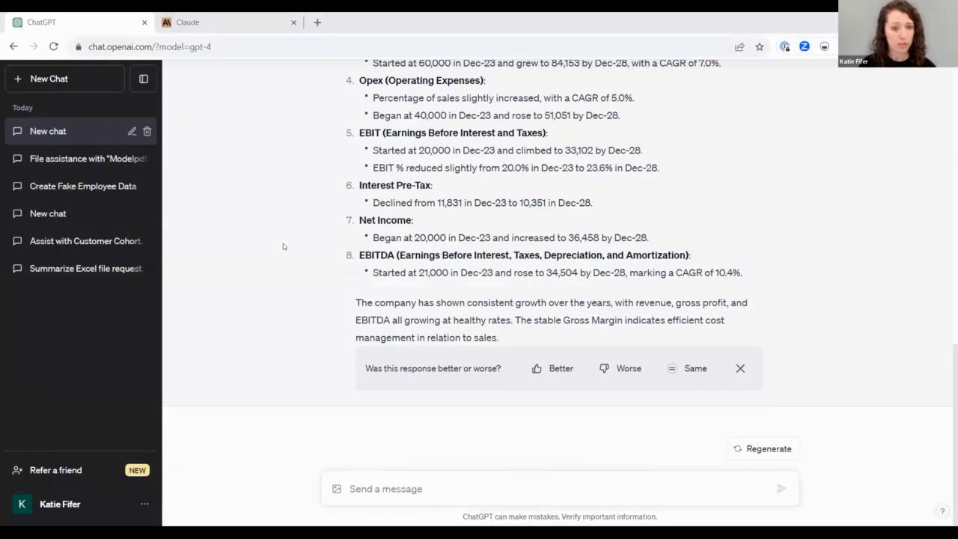
pyautogui.click(89, 83)
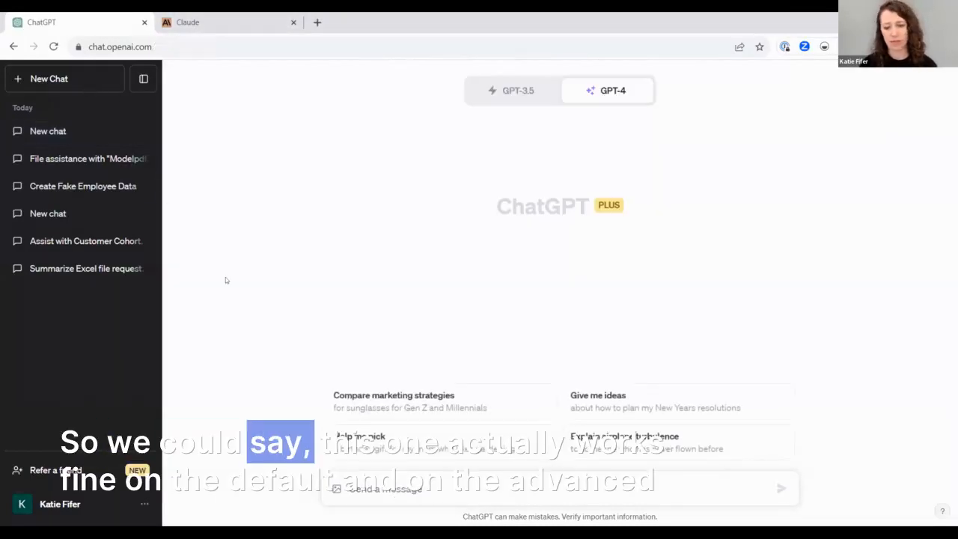
pyautogui.click(586, 91)
pyautogui.click(577, 296)
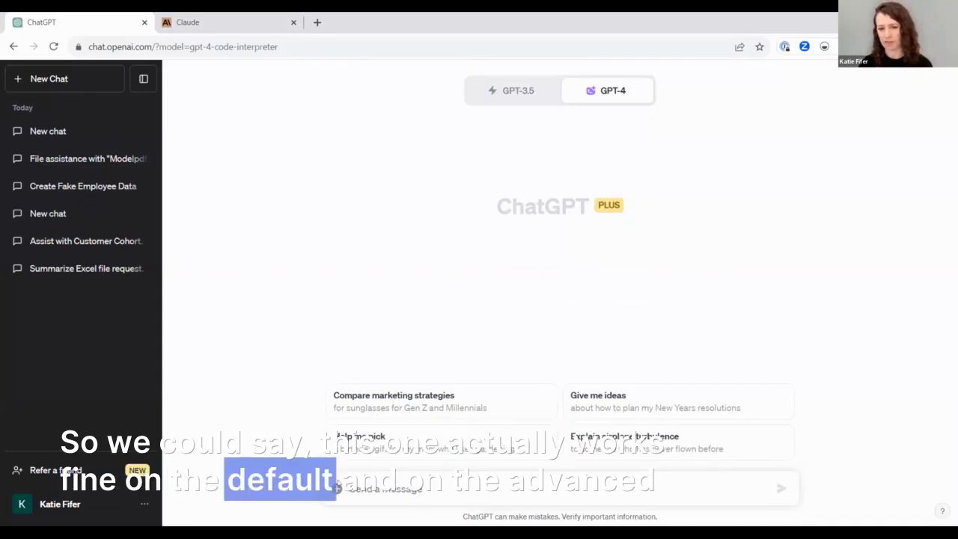
pyautogui.write('I\'m trying to practice for investment banking interviews.  Can you help me with a succinct answer (IS then CF then BS) to the question "You have $30 of depreciation and a 30% tax rate, walk through the three statements"')
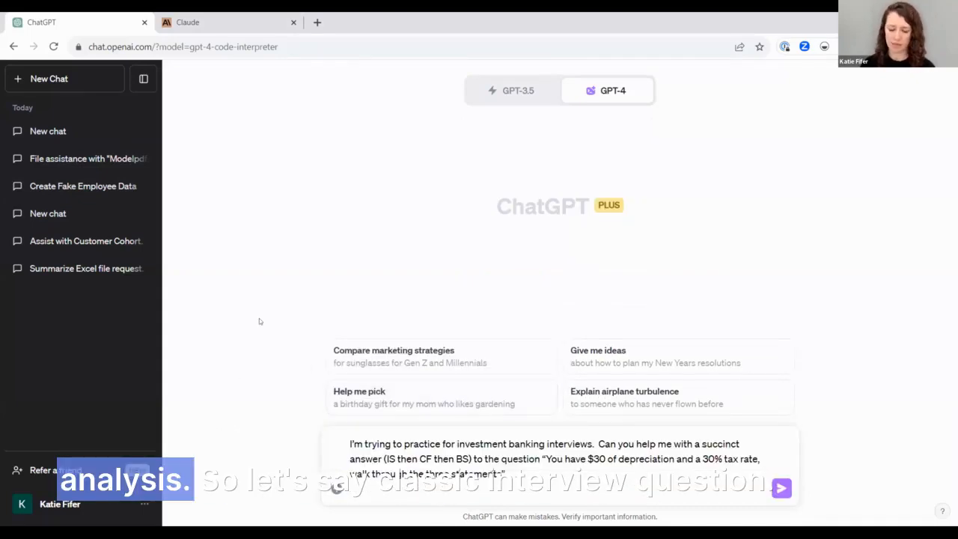
pyautogui.press('Return')
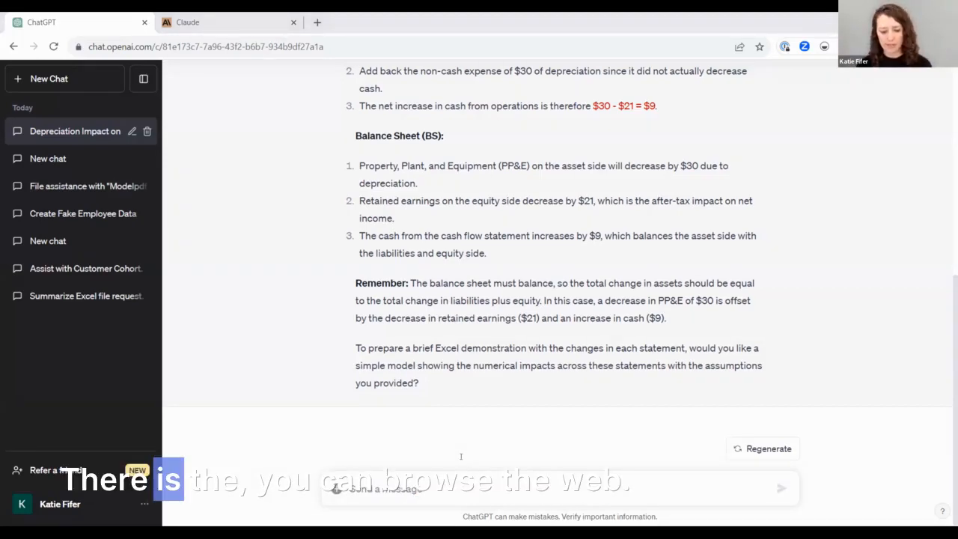
pyautogui.click(71, 86)
pyautogui.moveTo(595, 87)
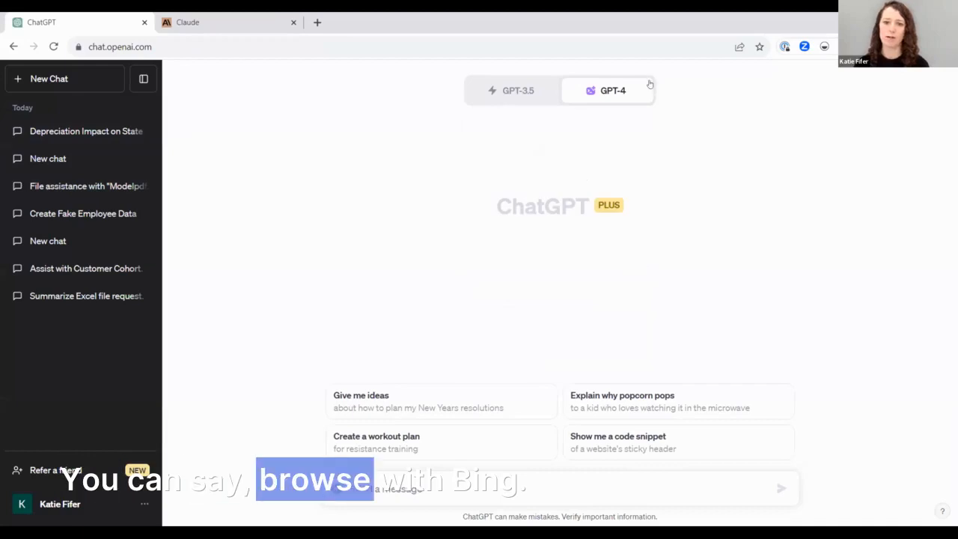
pyautogui.click(613, 262)
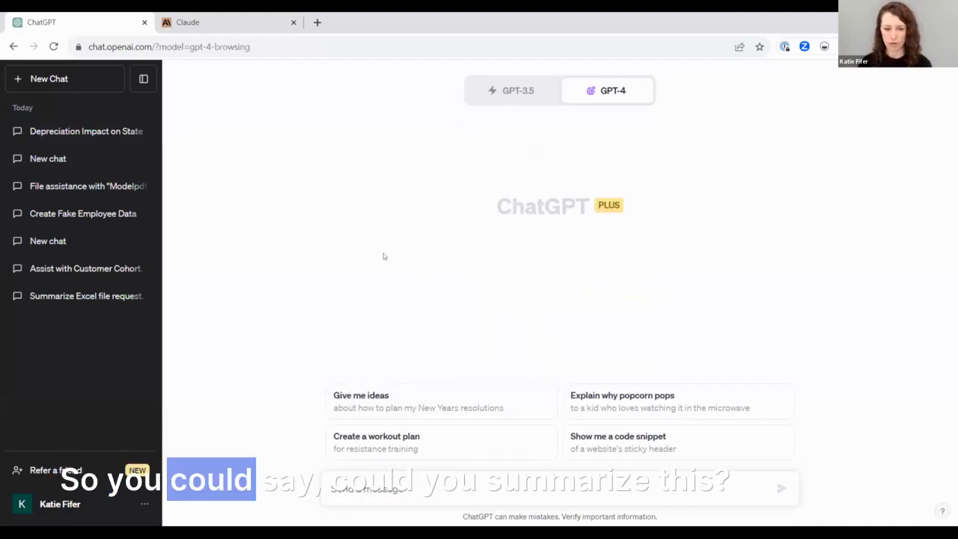
pyautogui.hotkey('ctrl', 'v')
pyautogui.write('Could you sa')
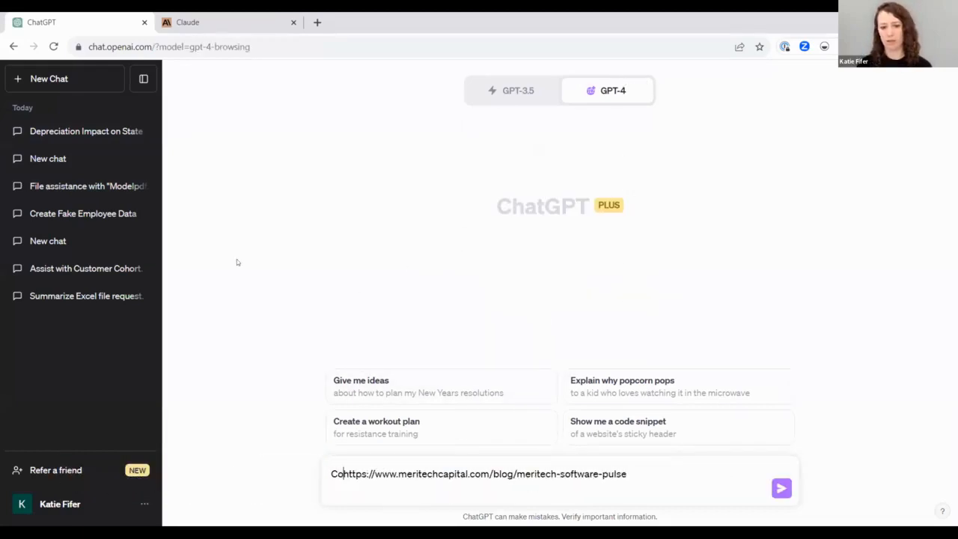
pyautogui.write('mmarize')
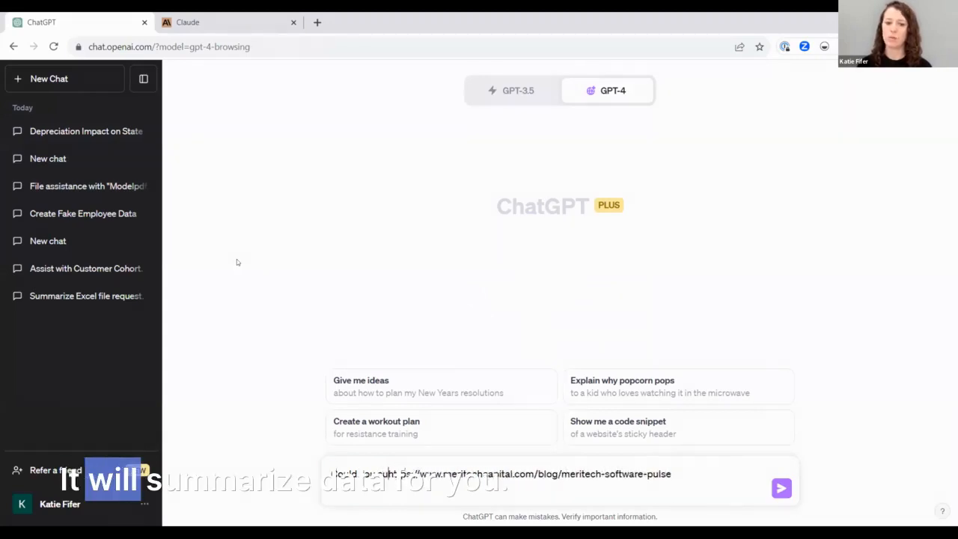
pyautogui.press('BackSpace')
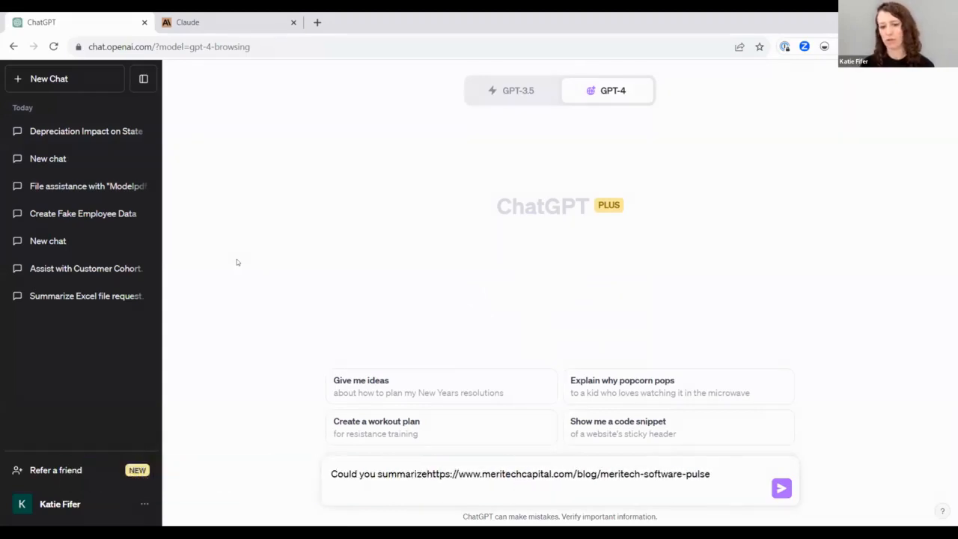
pyautogui.write('?')
pyautogui.press('Return')
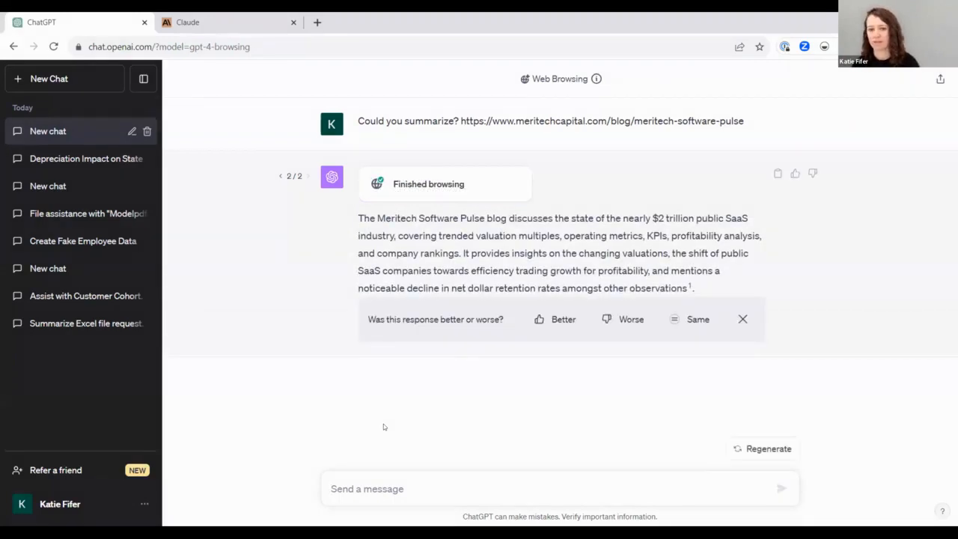
pyautogui.write('can we have more details?')
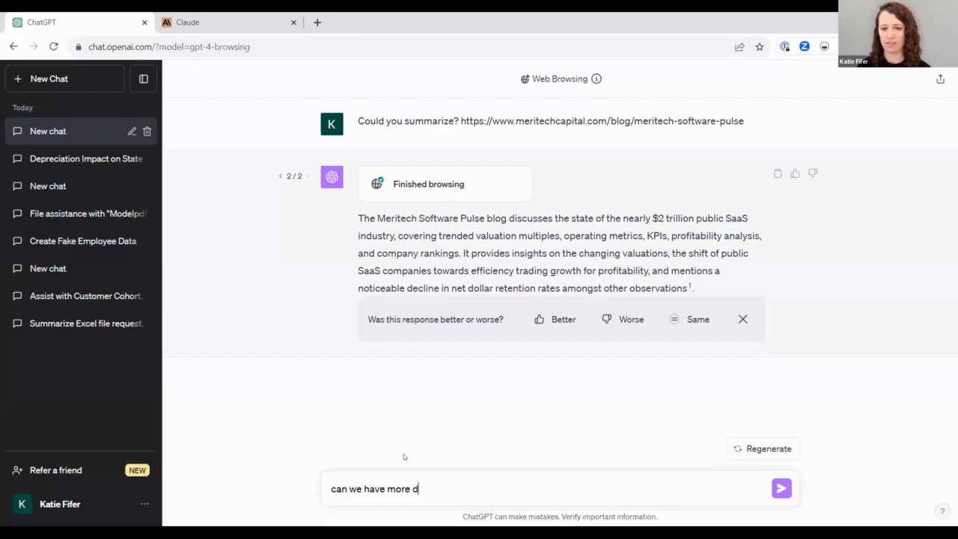
pyautogui.press('Return')
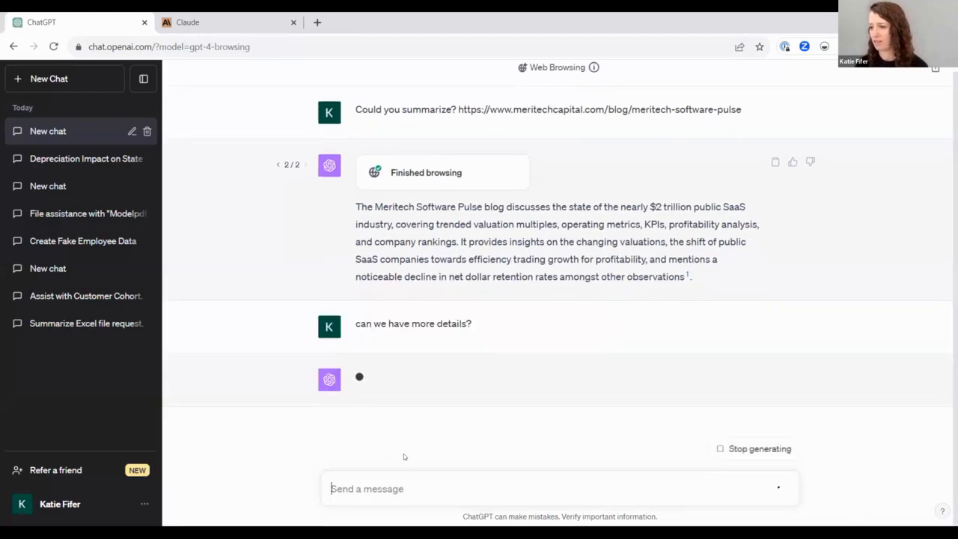